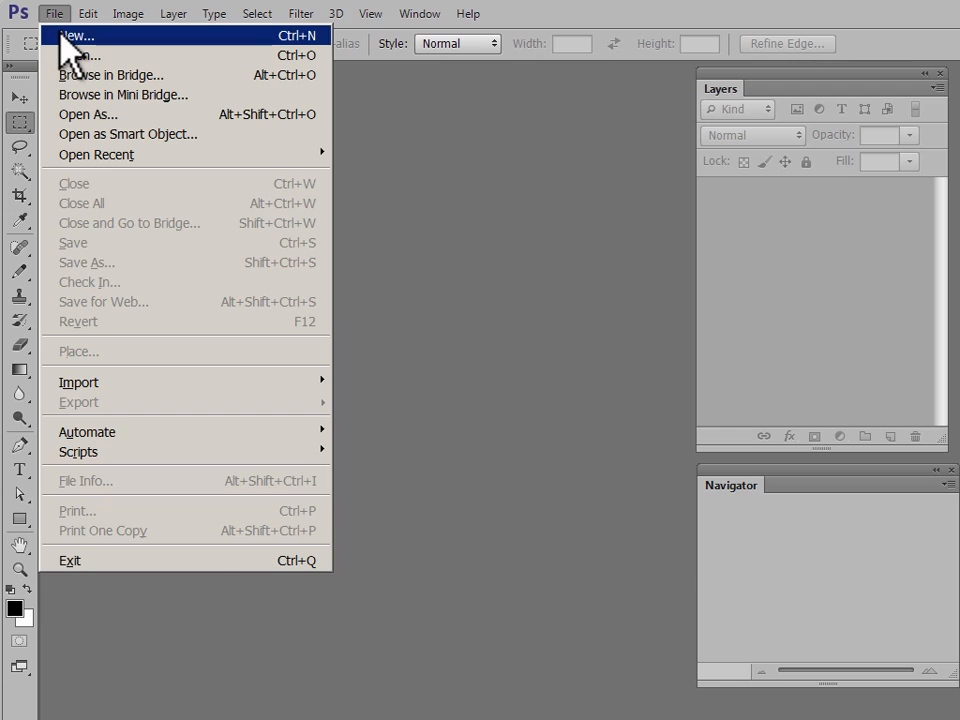
Create a new 1200 x 1200 pixel document at 72 pixels/inch with a white background.
{"action": "left_click", "coordinate": [52, 36]}
{"action": "left_click", "coordinate": [348, 333]}
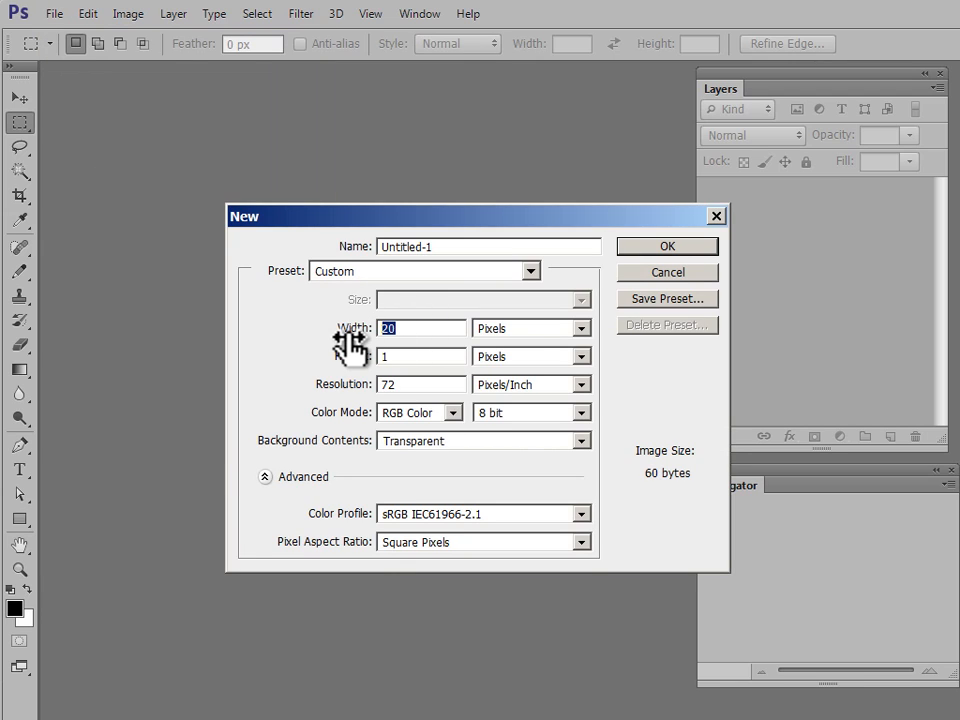
{"action": "type", "text": "1200"}
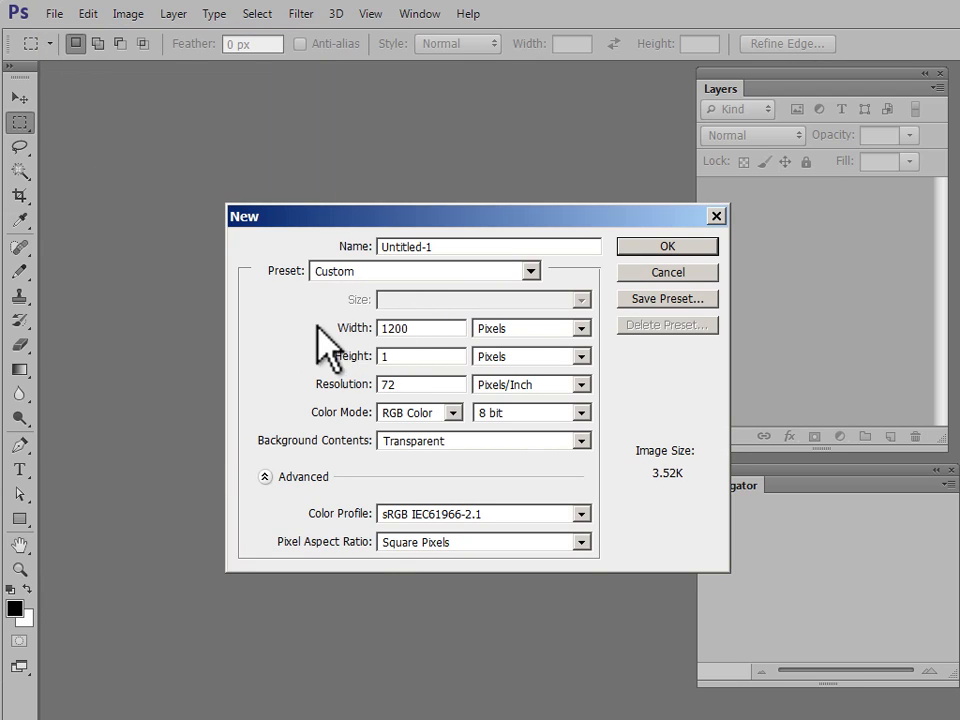
{"action": "left_click", "coordinate": [352, 358]}
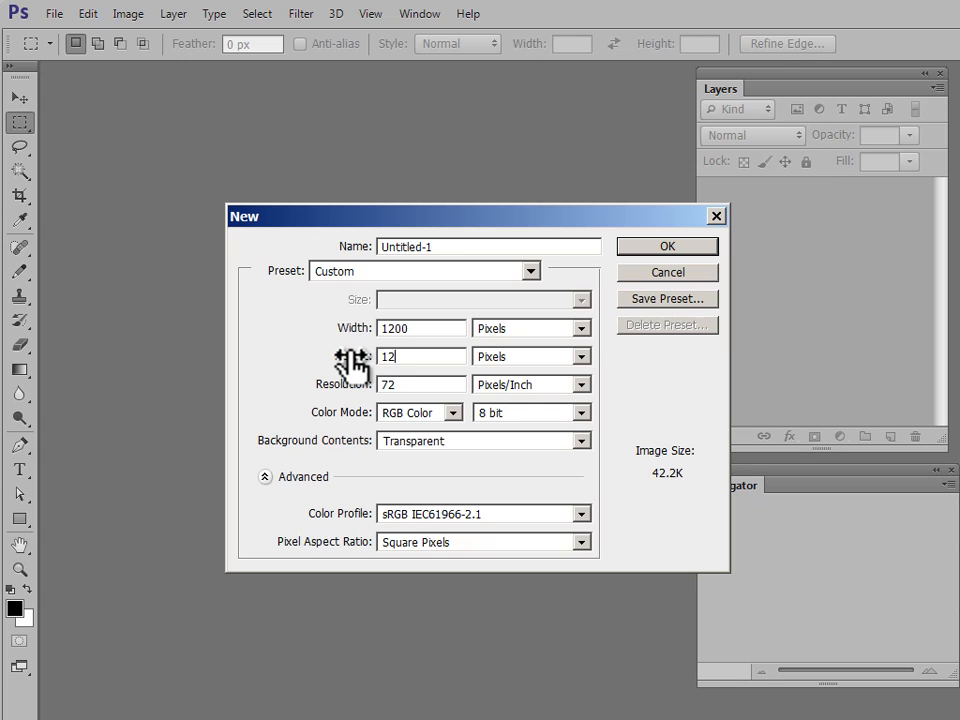
{"action": "type", "text": "1200"}
{"action": "left_click", "coordinate": [512, 440]}
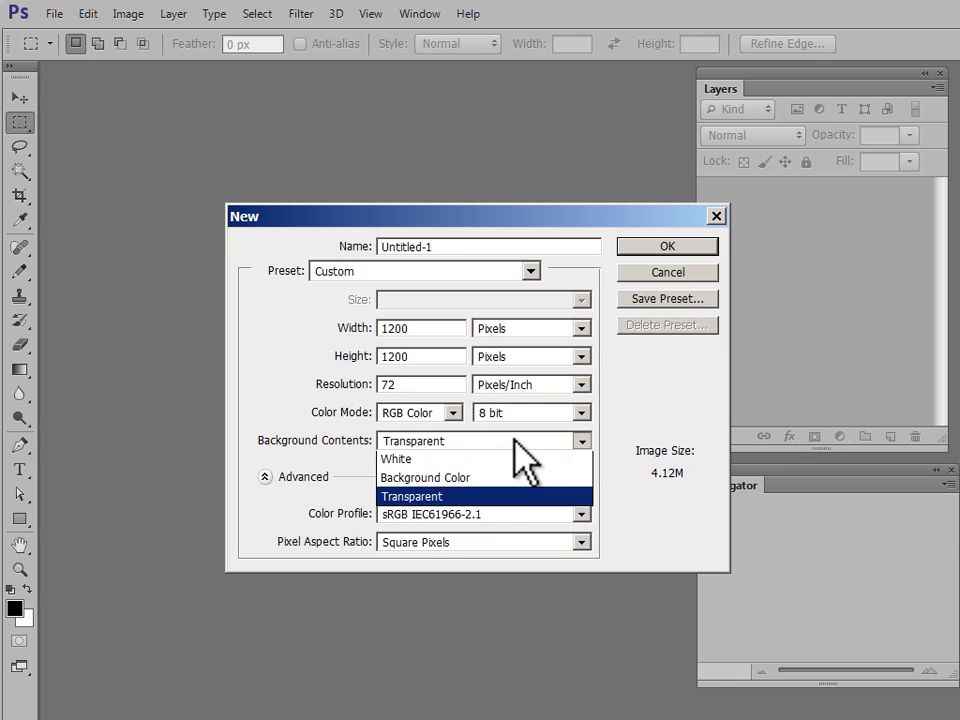
{"action": "left_click", "coordinate": [515, 462]}
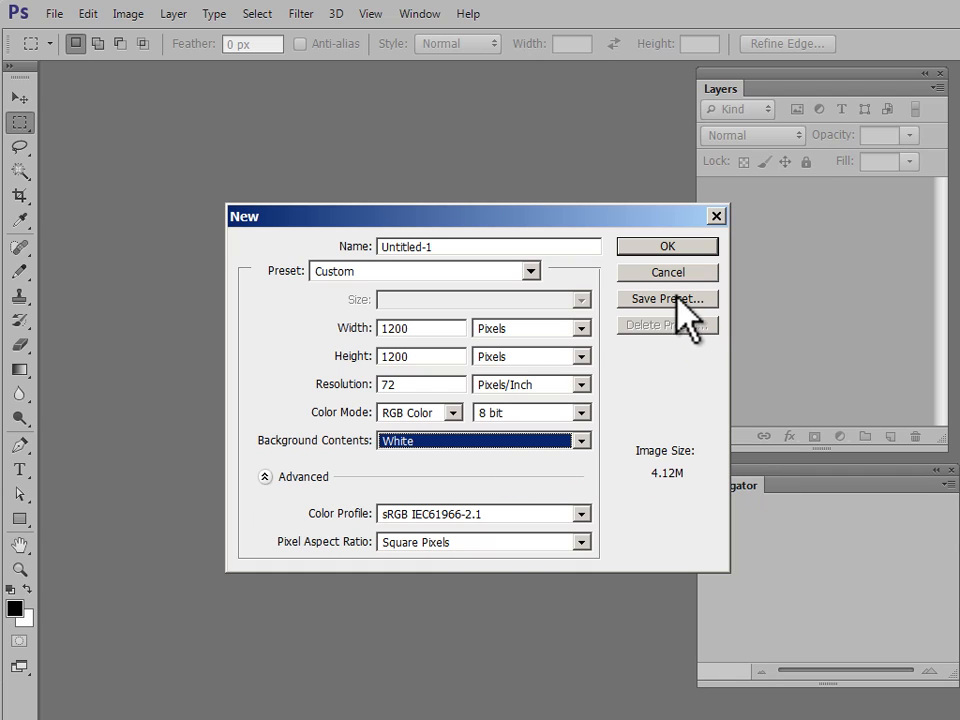
{"action": "left_click", "coordinate": [676, 246]}
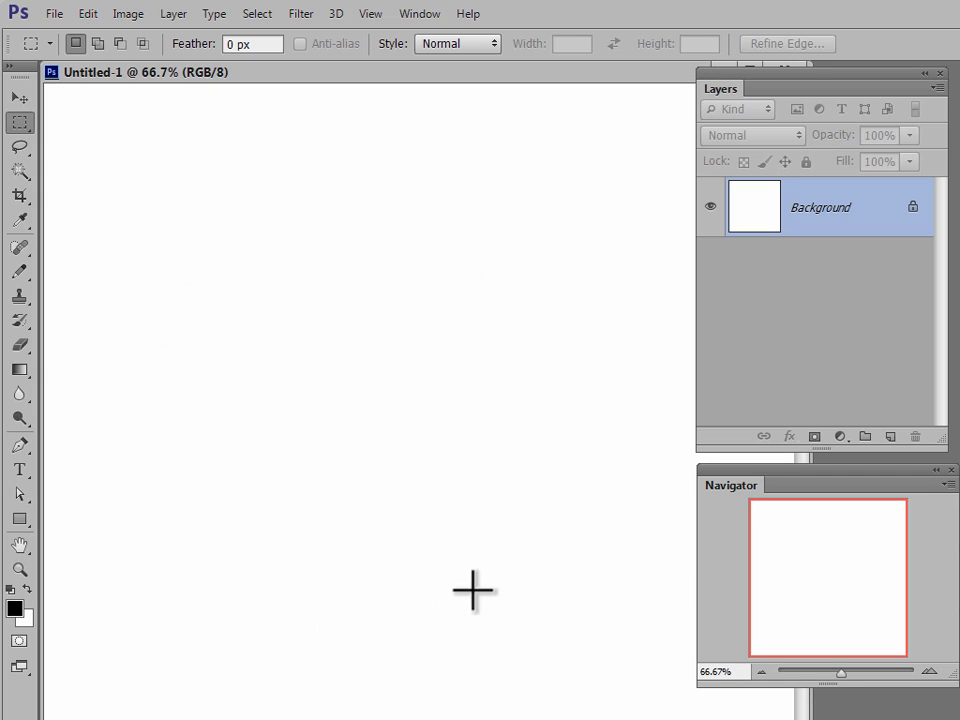
Fit the document window around the whole canvas at 50% and show the grid.
{"action": "left_click", "coordinate": [762, 672]}
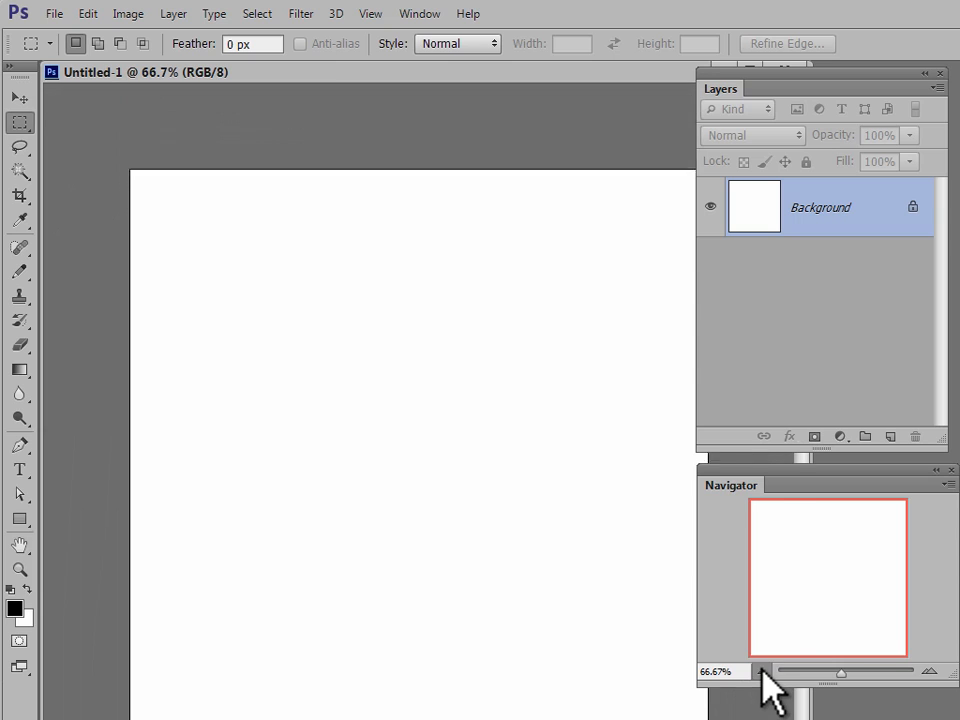
{"action": "left_click_drag", "start_coordinate": [813, 719], "coordinate": [658, 688]}
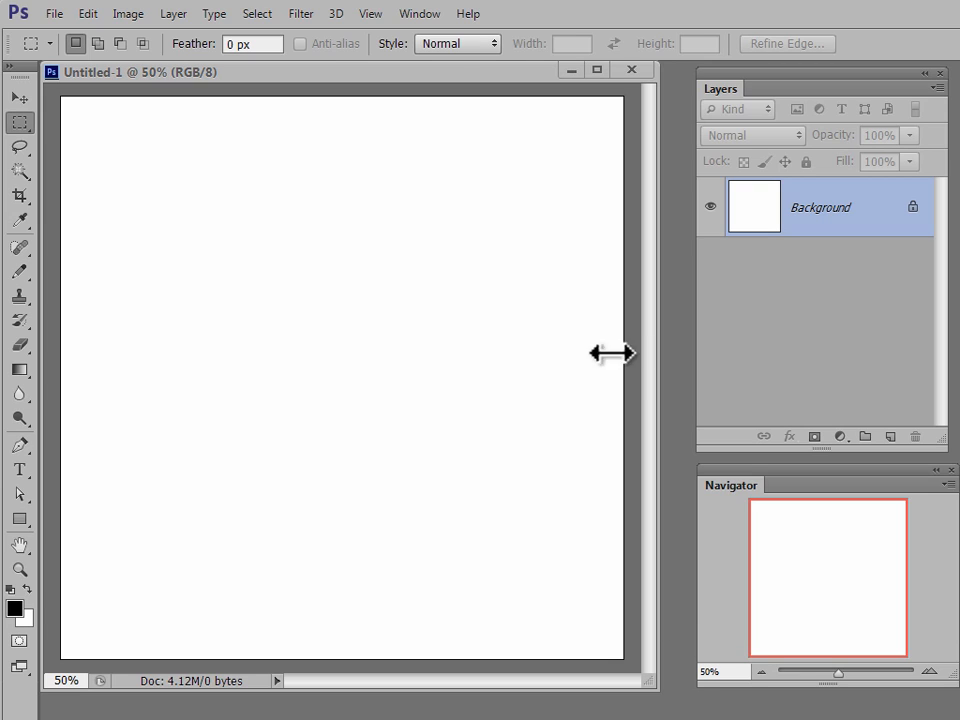
{"action": "left_click", "coordinate": [370, 14]}
{"action": "mouse_move", "coordinate": [431, 322]}
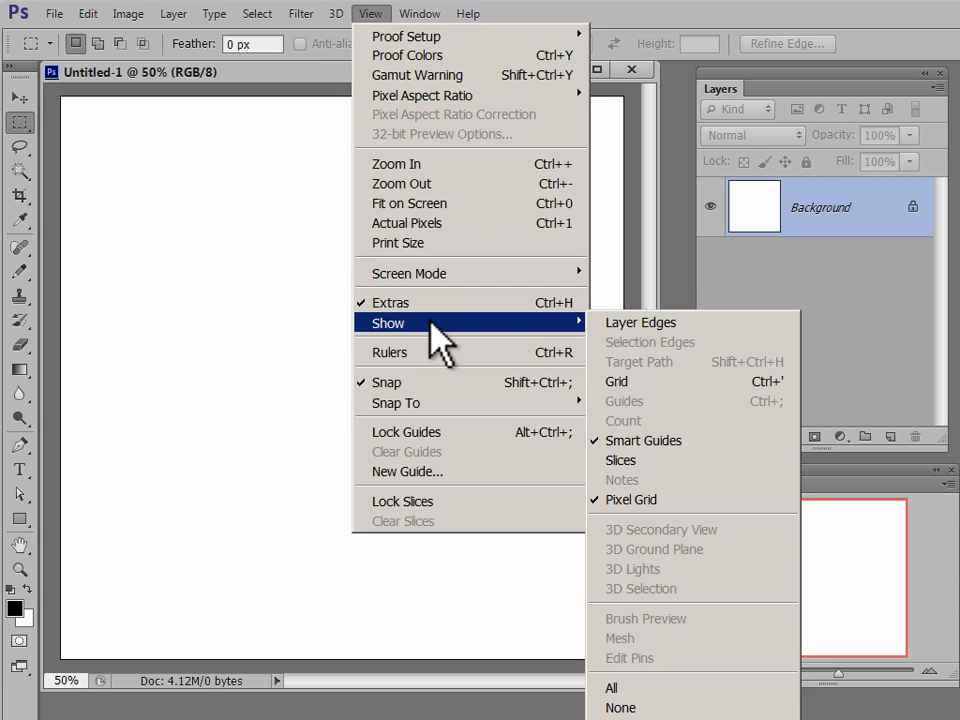
{"action": "left_click", "coordinate": [742, 382]}
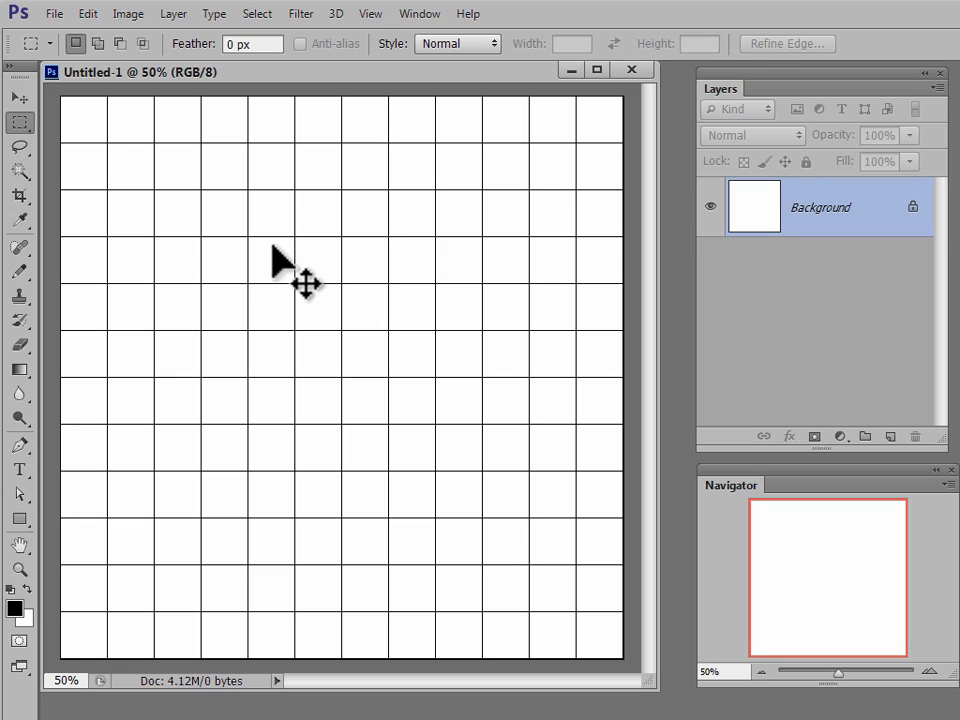
Set the grid preferences to a gridline every 300 pixels and a custom red grid color, f82a2a.
{"action": "key", "text": "ctrl+k"}
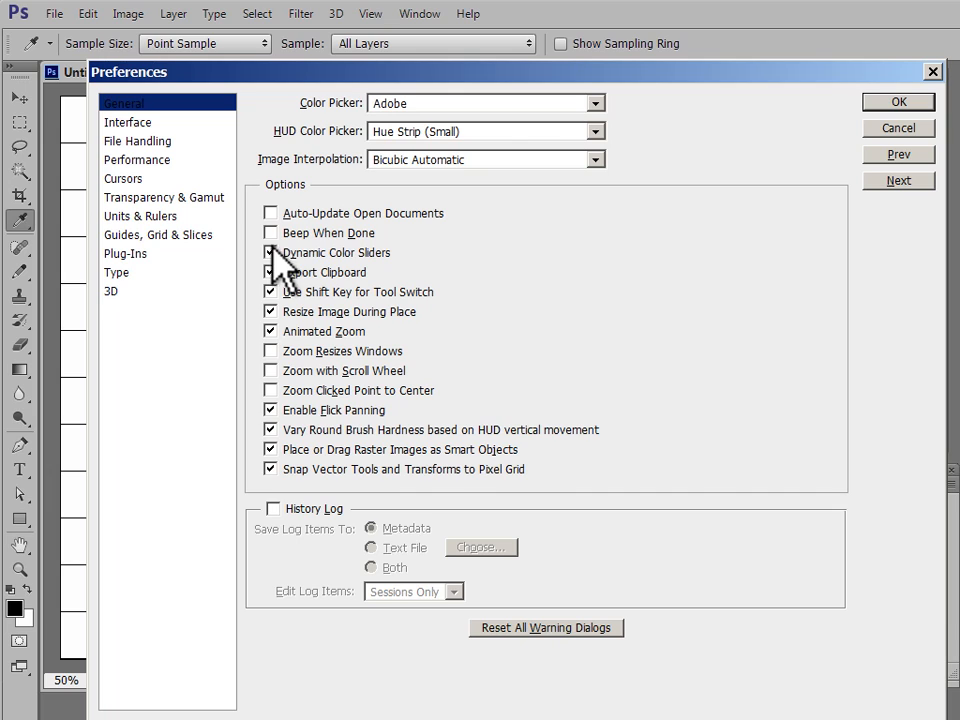
{"action": "left_click", "coordinate": [118, 236]}
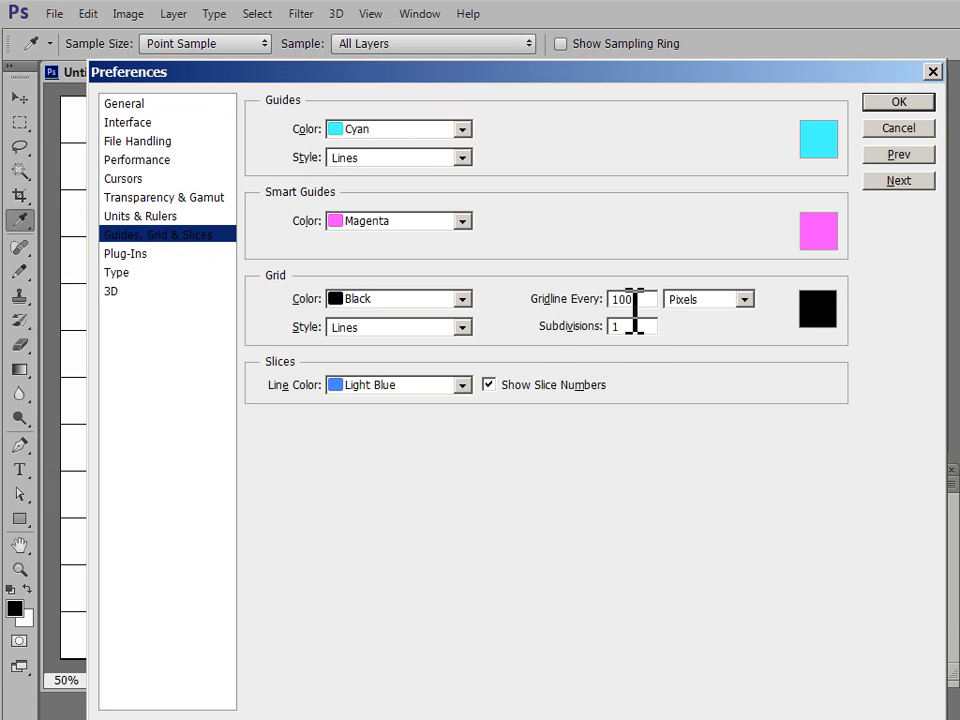
{"action": "left_click_drag", "start_coordinate": [623, 300], "coordinate": [595, 305]}
{"action": "type", "text": "3"}
{"action": "left_click", "coordinate": [818, 310]}
{"action": "left_click", "coordinate": [288, 413]}
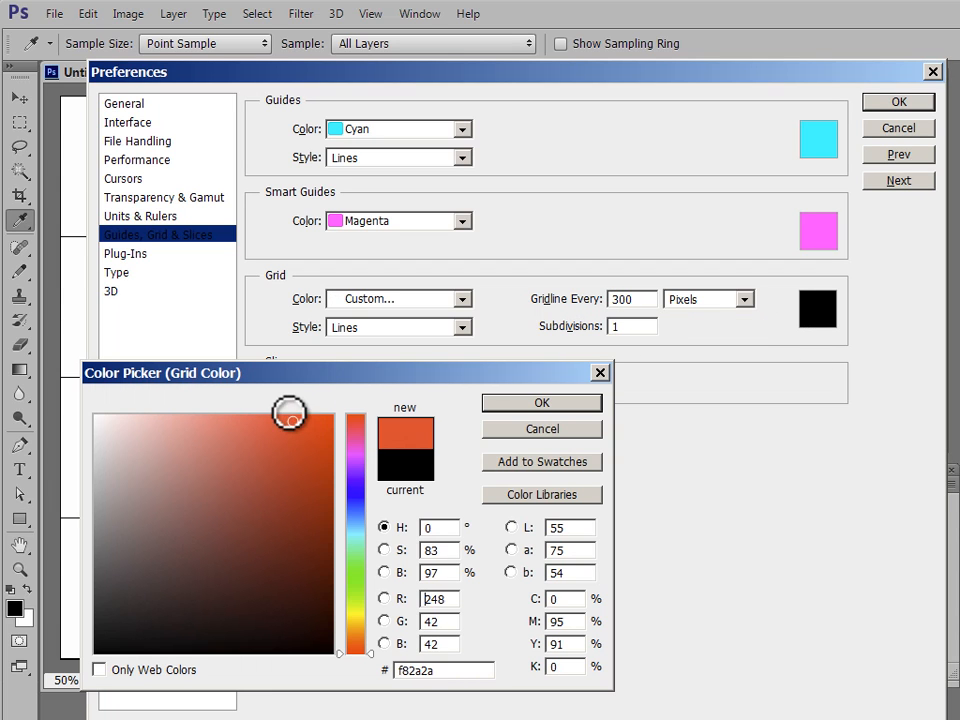
{"action": "left_click", "coordinate": [580, 404]}
{"action": "left_click", "coordinate": [905, 104]}
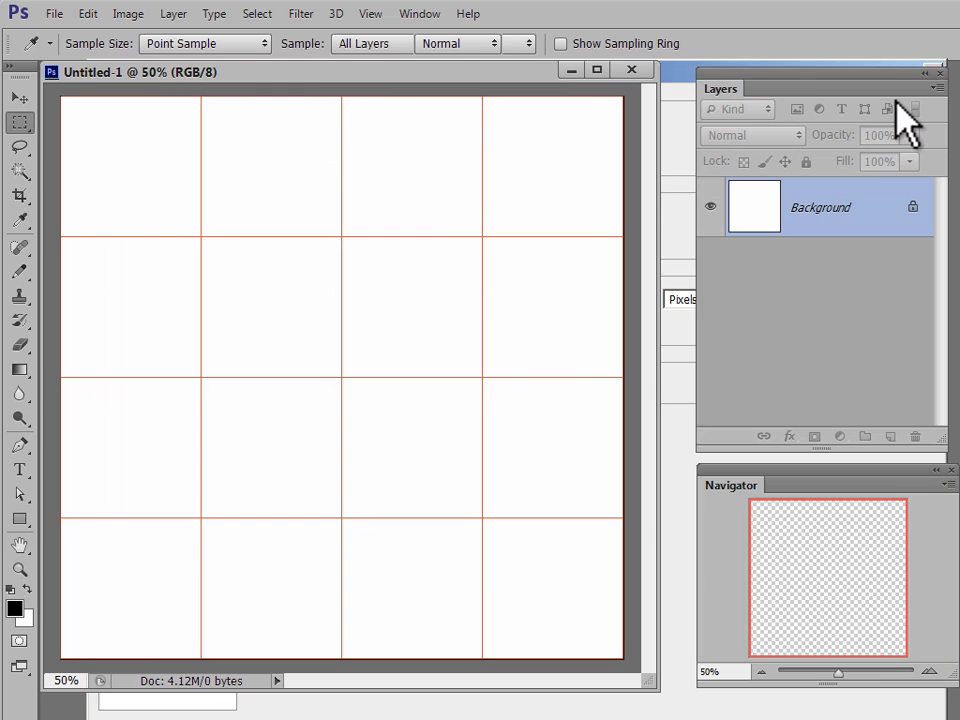
Choose the Rectangular Marquee tool and add a new empty layer above the Background.
{"action": "key", "text": "m"}
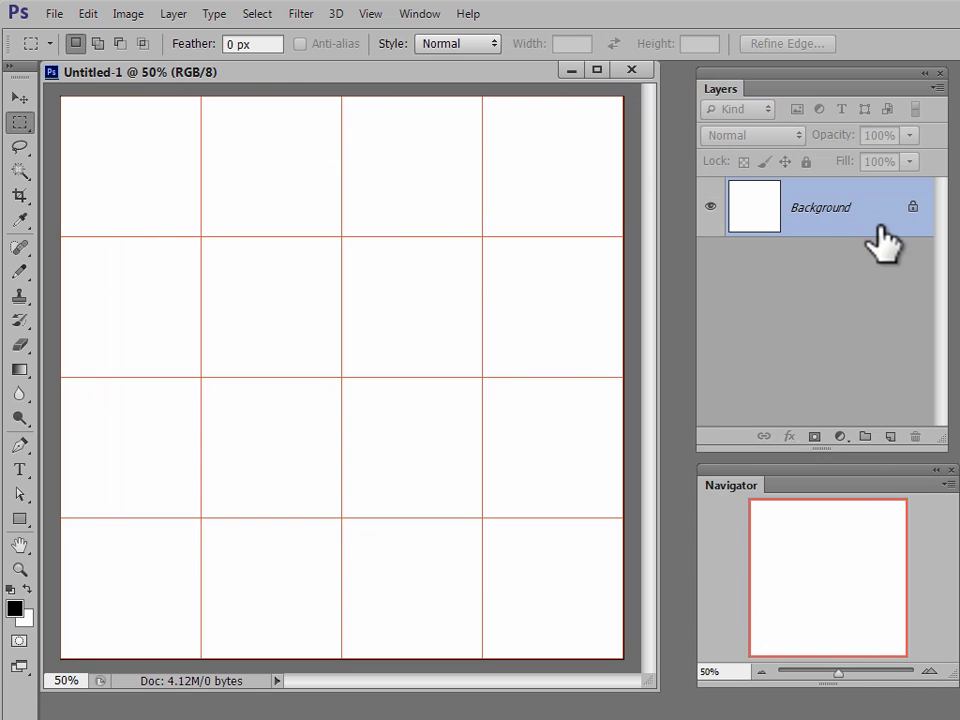
{"action": "left_click", "coordinate": [889, 437]}
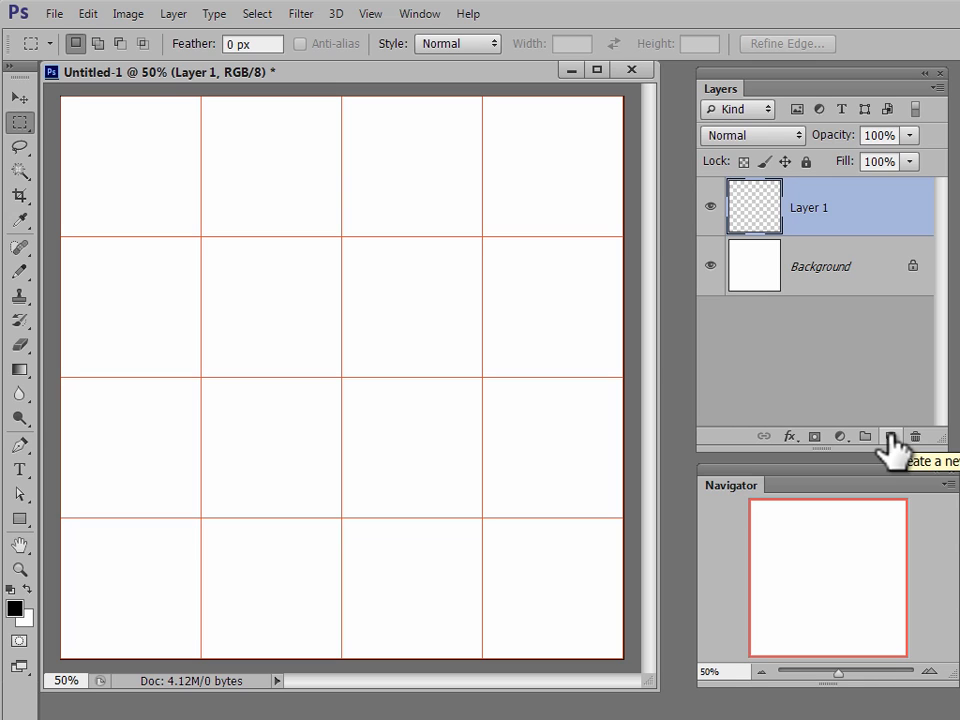
Create a second new document, 20 pixels wide and 1 pixel high, with a transparent background.
{"action": "left_click", "coordinate": [53, 14]}
{"action": "left_click", "coordinate": [54, 38]}
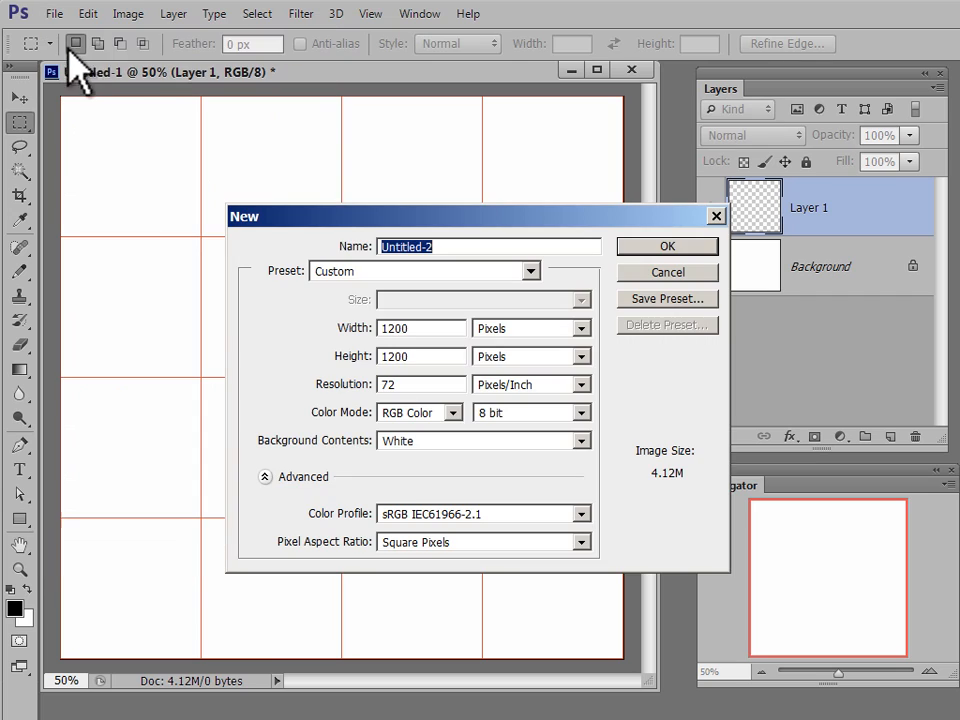
{"action": "left_click", "coordinate": [438, 330]}
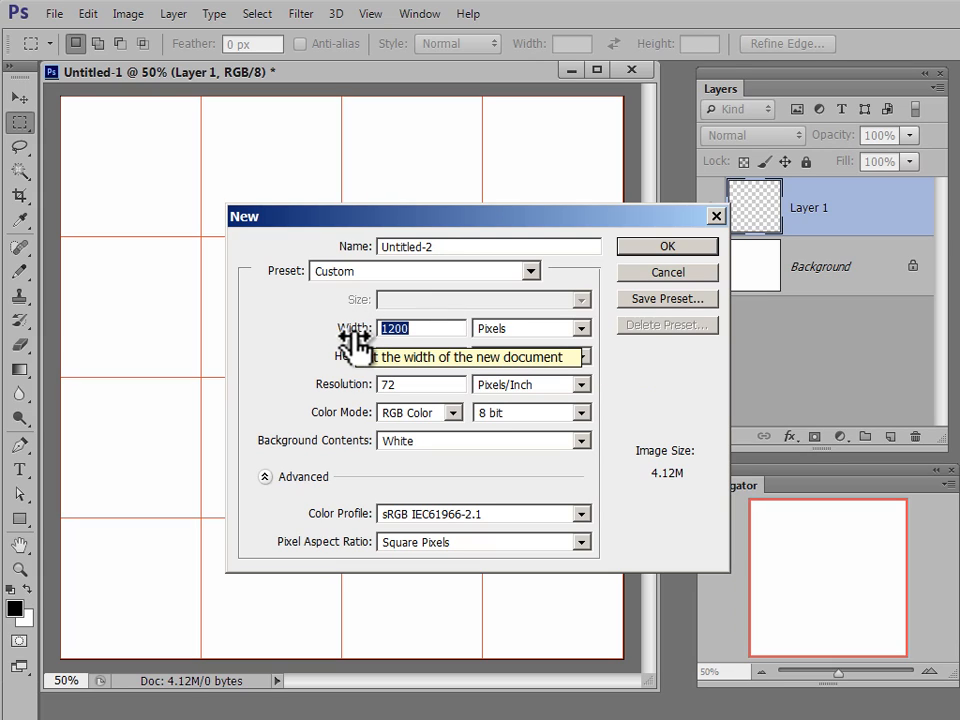
{"action": "type", "text": "2"}
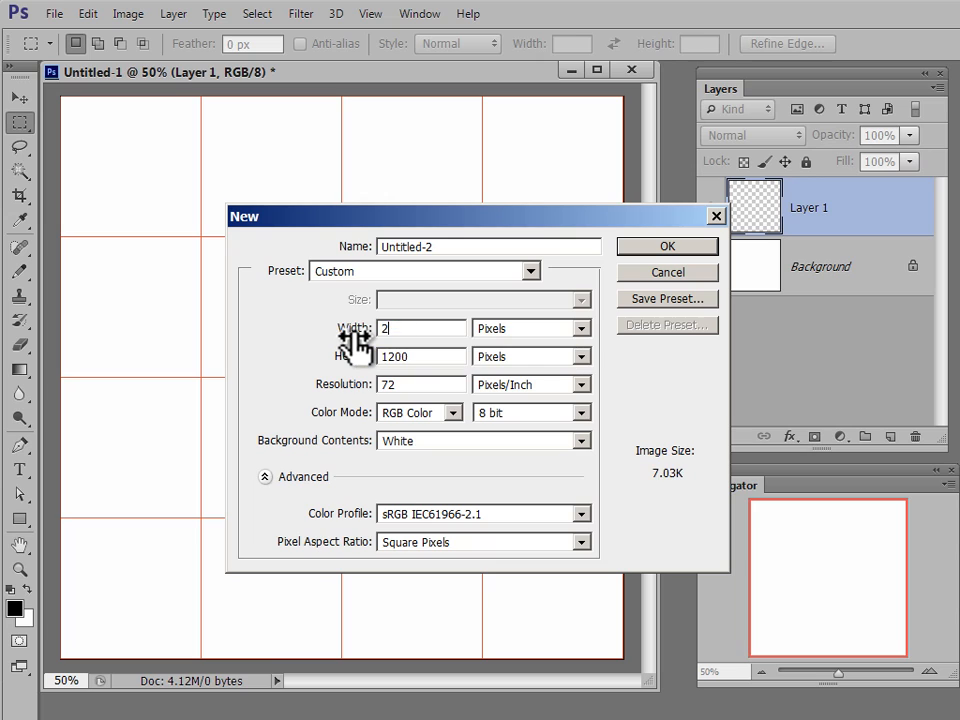
{"action": "key", "text": "Tab"}
{"action": "type", "text": "1"}
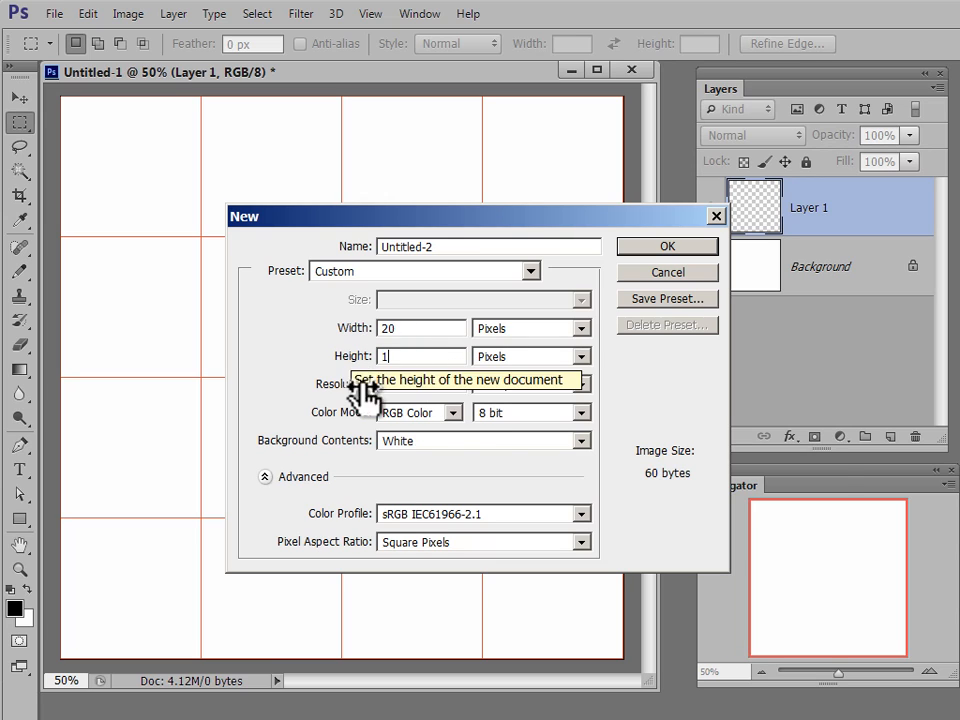
{"action": "left_click", "coordinate": [500, 441]}
{"action": "left_click", "coordinate": [493, 500]}
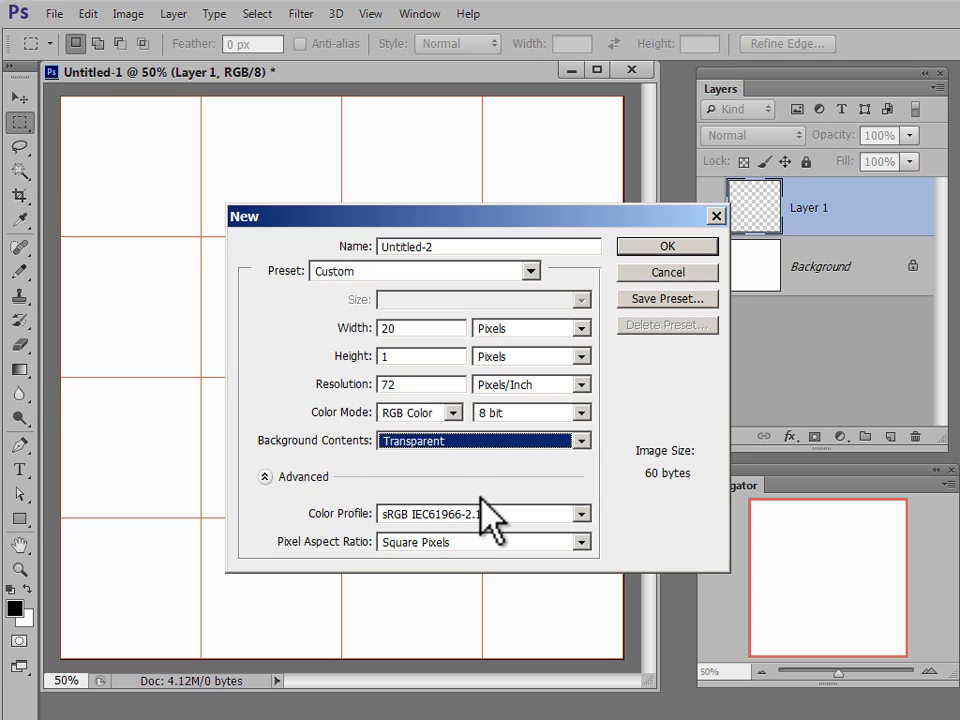
{"action": "left_click", "coordinate": [439, 362]}
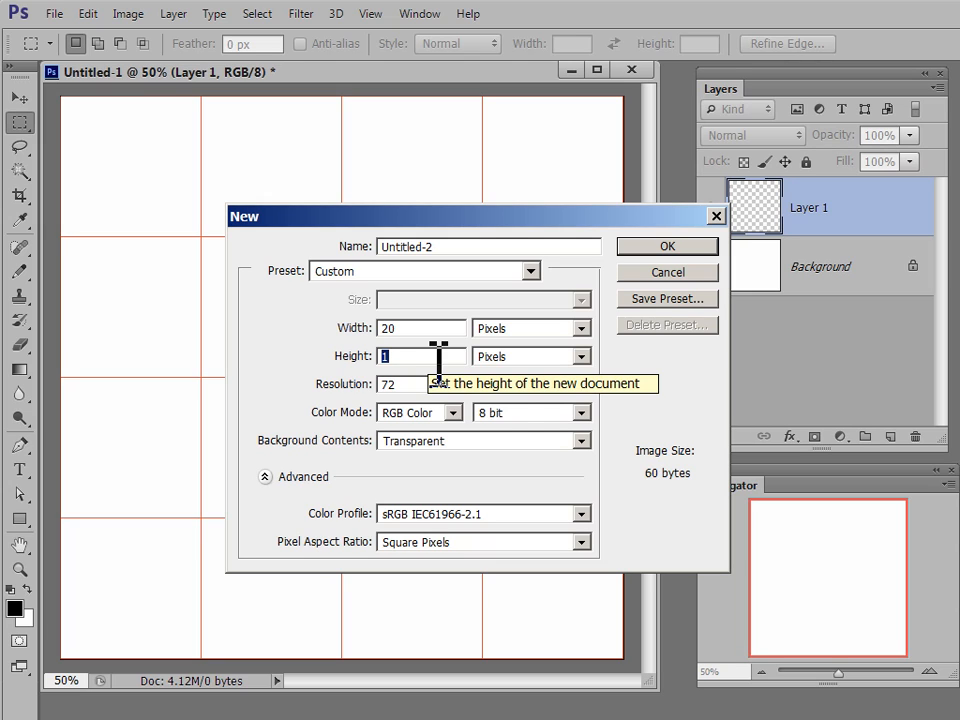
{"action": "left_click", "coordinate": [667, 246]}
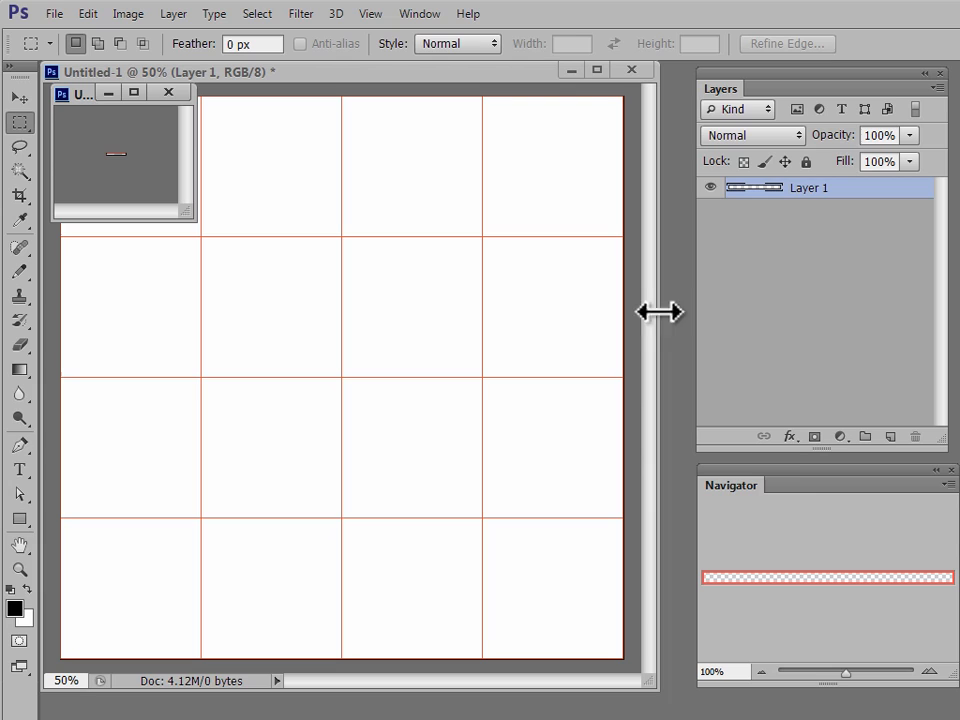
Paint the first and last pixels of the 20-pixel strip with the 1 px Pencil tool in gray 8e8e8e.
{"action": "left_click", "coordinate": [929, 671]}
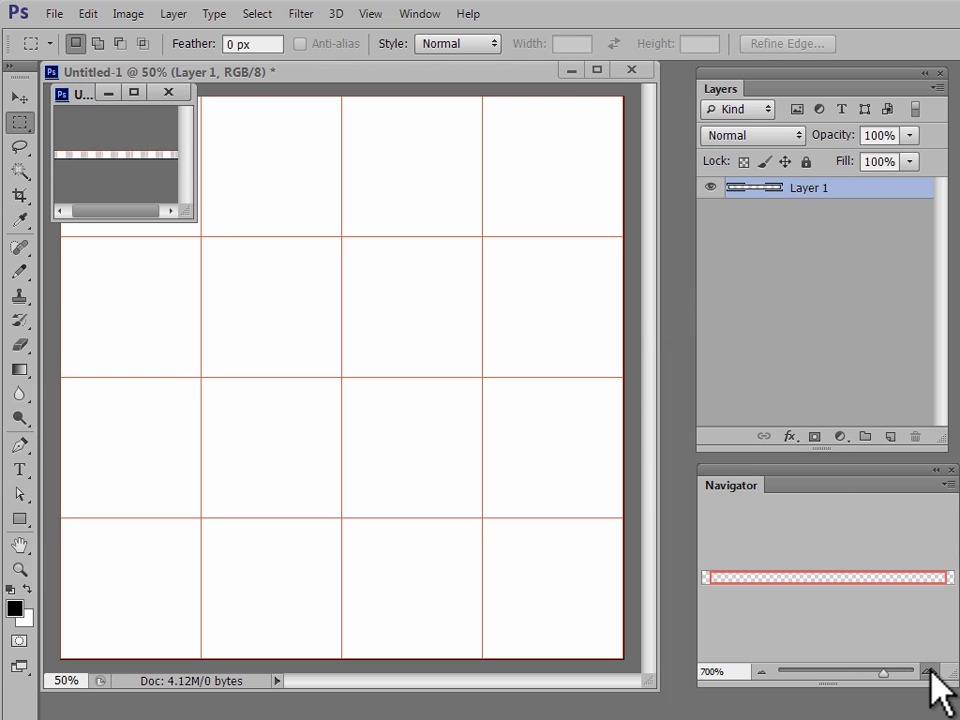
{"action": "left_click", "coordinate": [930, 670]}
{"action": "left_click", "coordinate": [930, 670]}
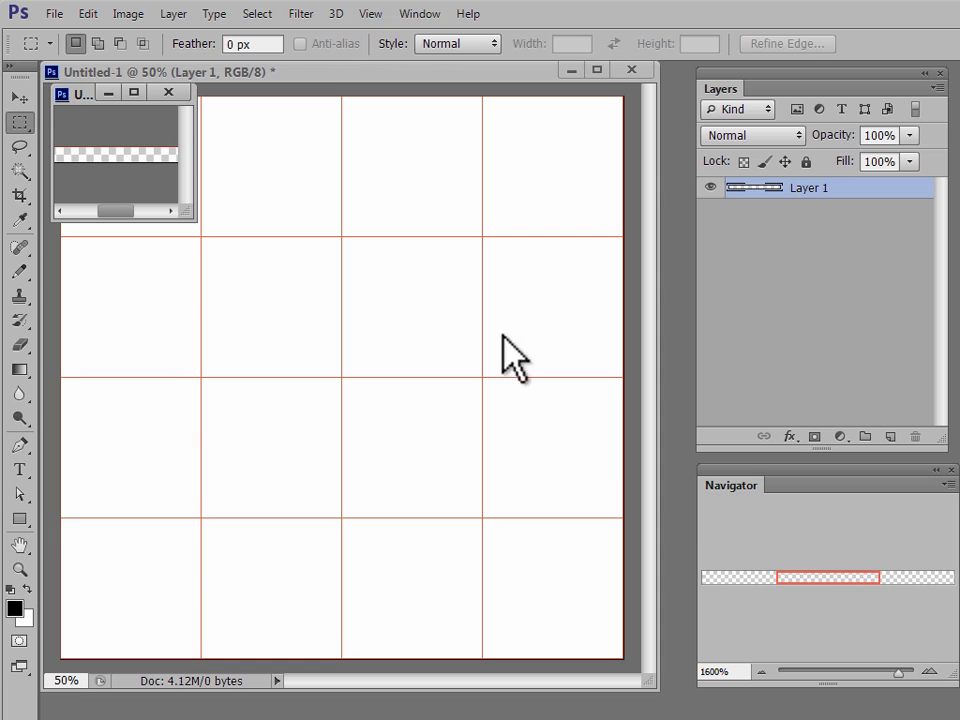
{"action": "left_click_drag", "start_coordinate": [190, 215], "coordinate": [665, 558]}
{"action": "left_click", "coordinate": [21, 269]}
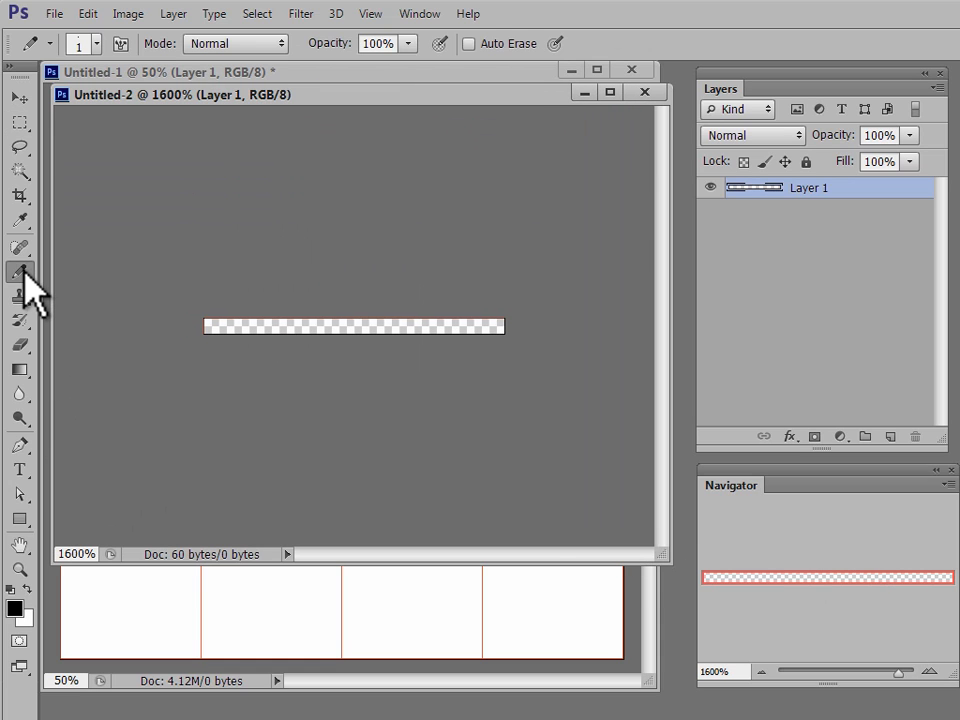
{"action": "left_click", "coordinate": [14, 609]}
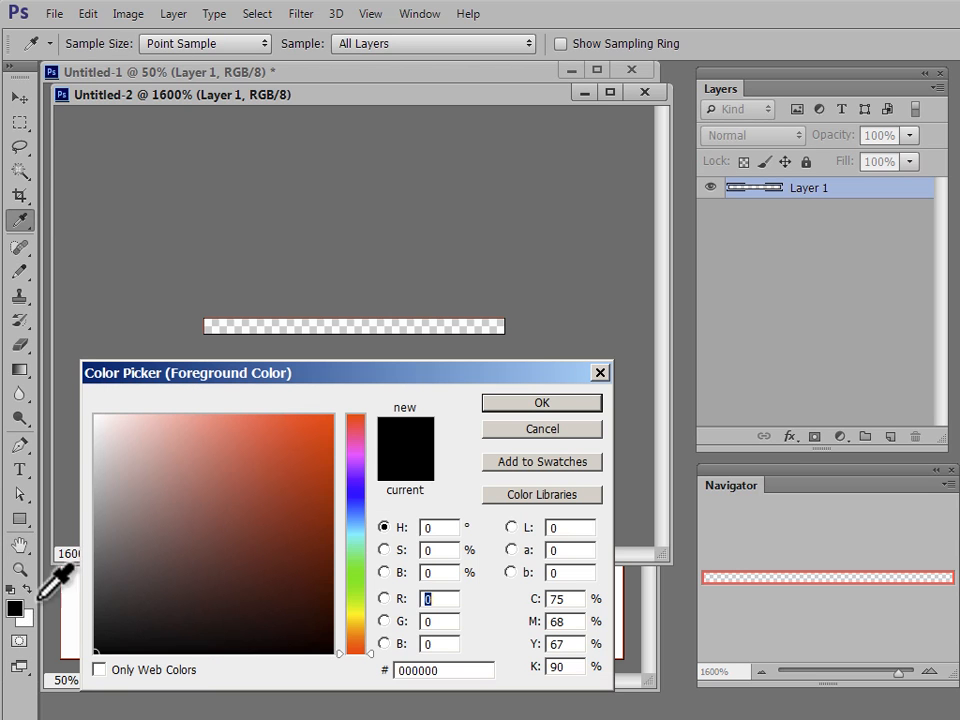
{"action": "left_click", "coordinate": [94, 520]}
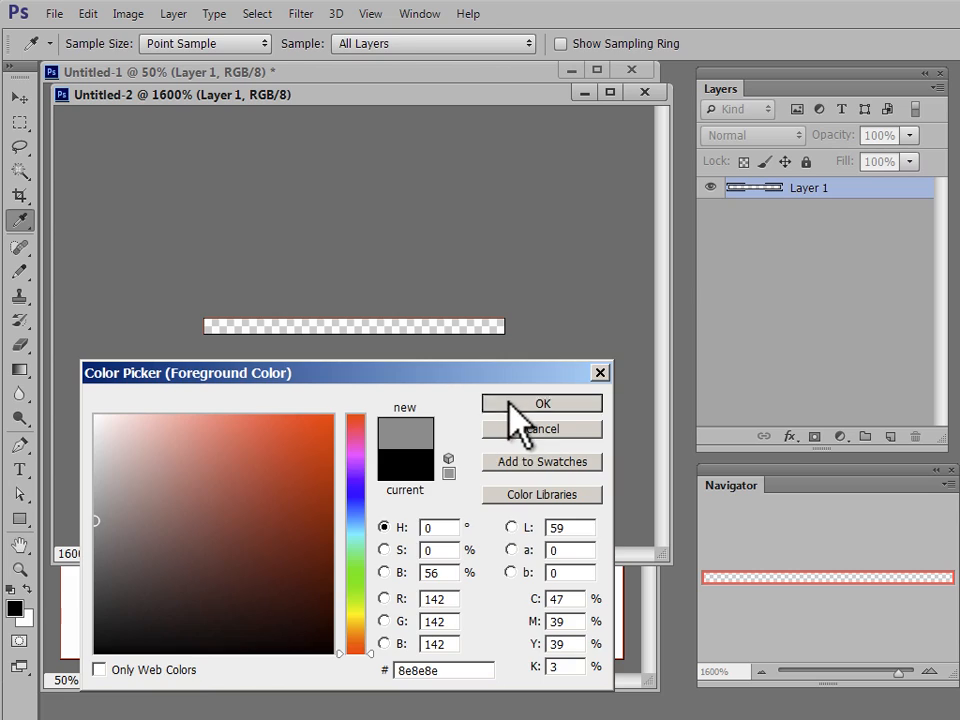
{"action": "left_click", "coordinate": [510, 401]}
{"action": "left_click", "coordinate": [210, 326]}
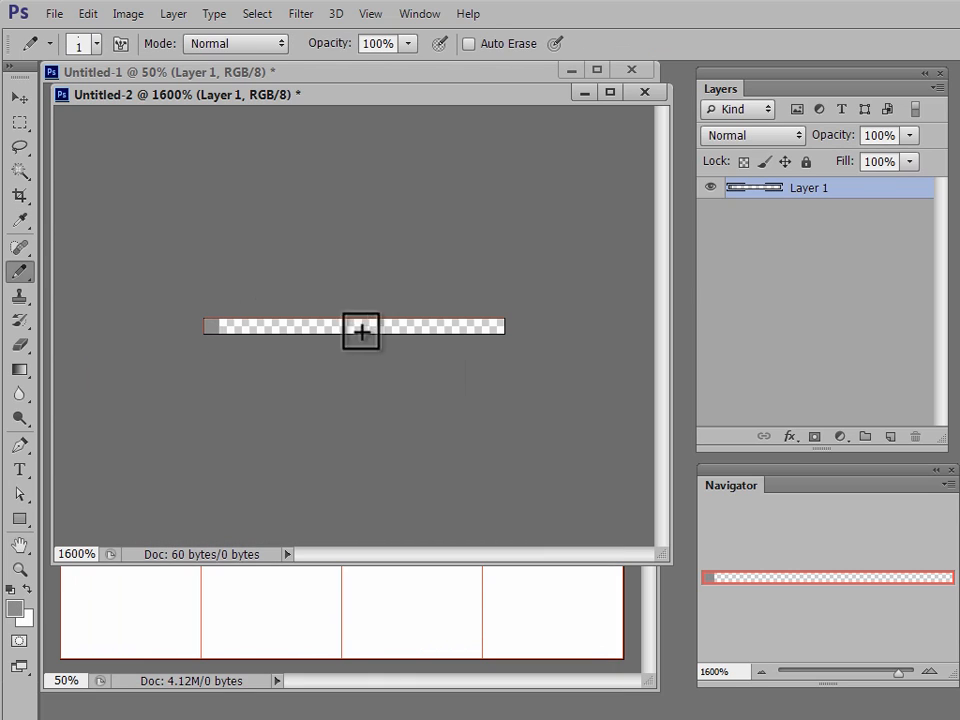
{"action": "left_click", "coordinate": [497, 327]}
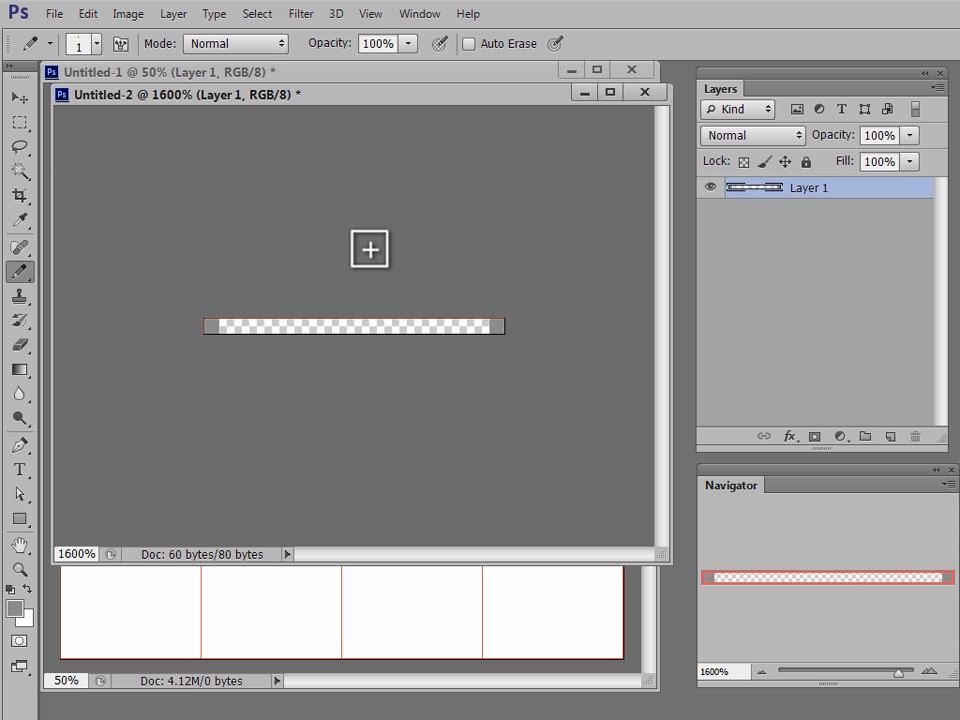
Define the entire 20-pixel strip as a pattern named Minutes and close its document without saving.
{"action": "left_click", "coordinate": [257, 15]}
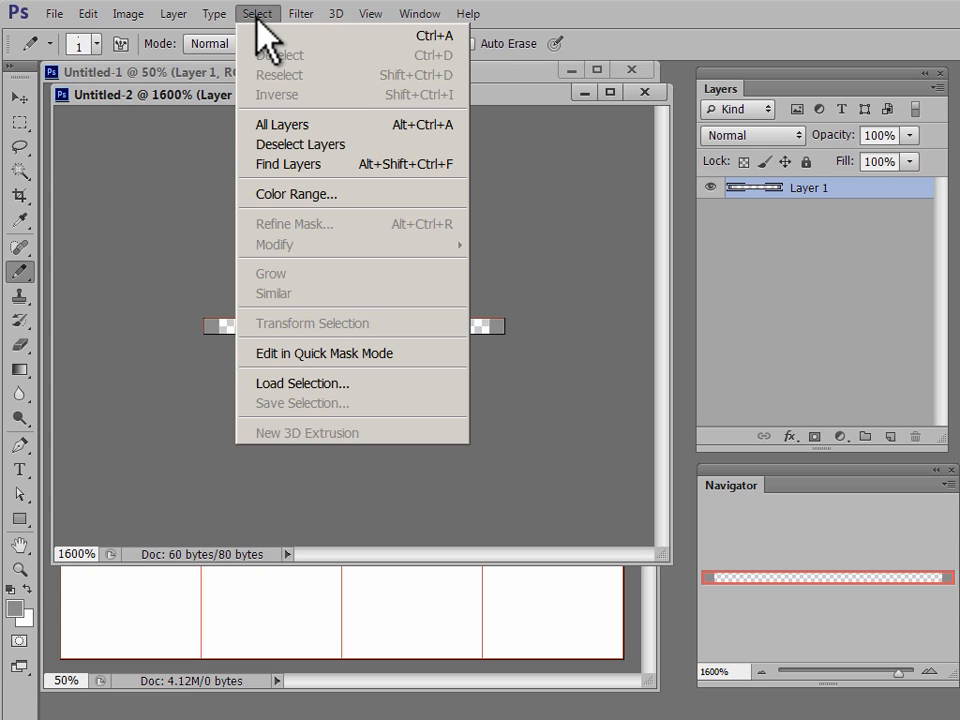
{"action": "left_click", "coordinate": [259, 36]}
{"action": "left_click", "coordinate": [89, 14]}
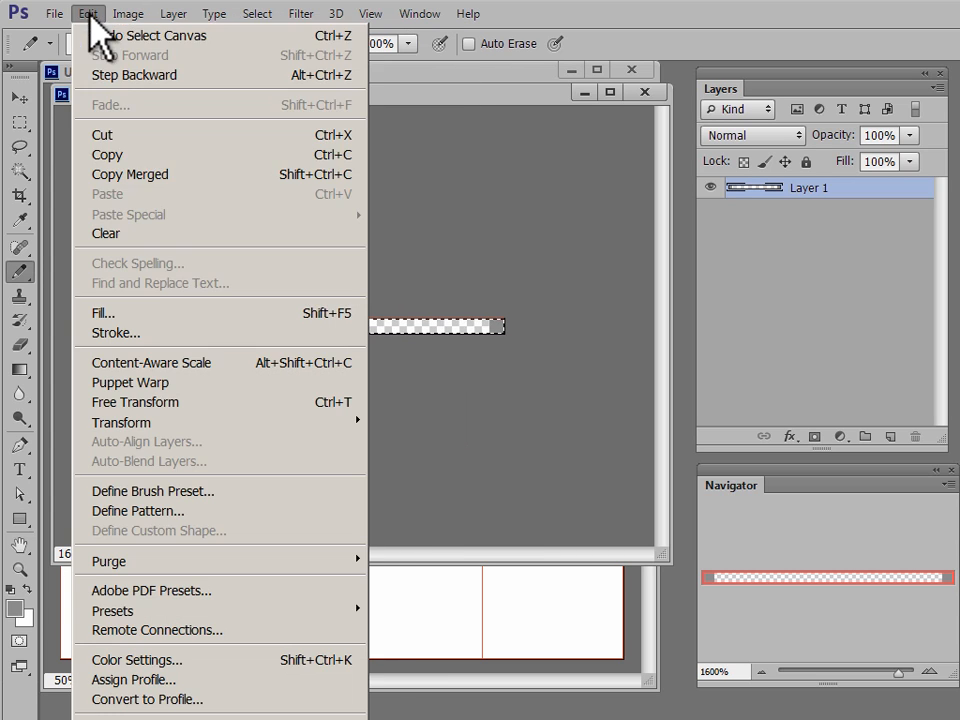
{"action": "left_click", "coordinate": [172, 511]}
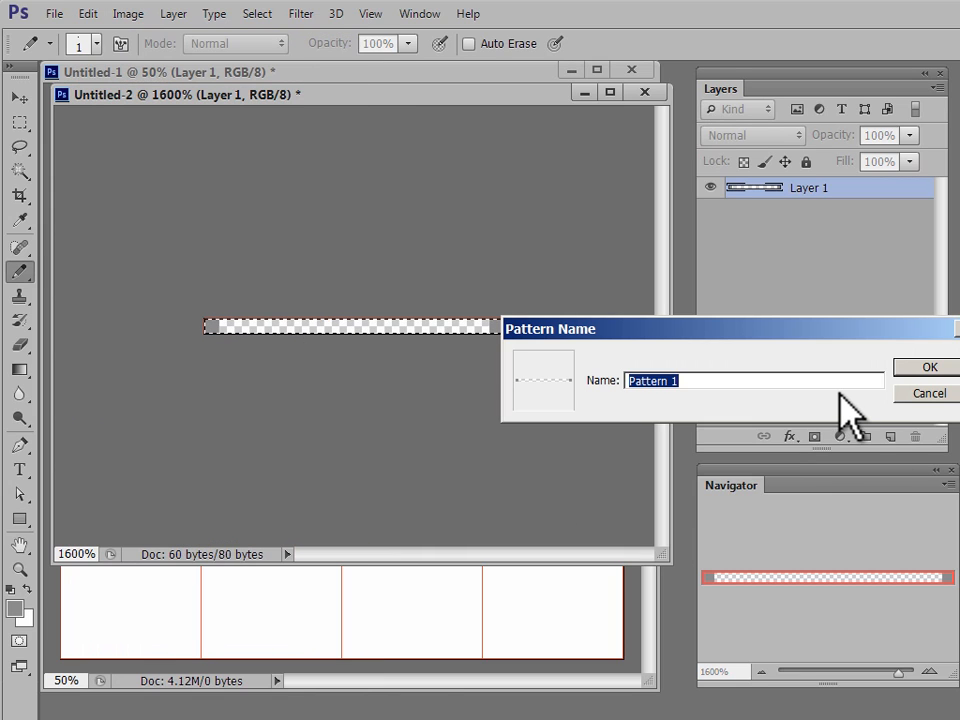
{"action": "type", "text": "Min"}
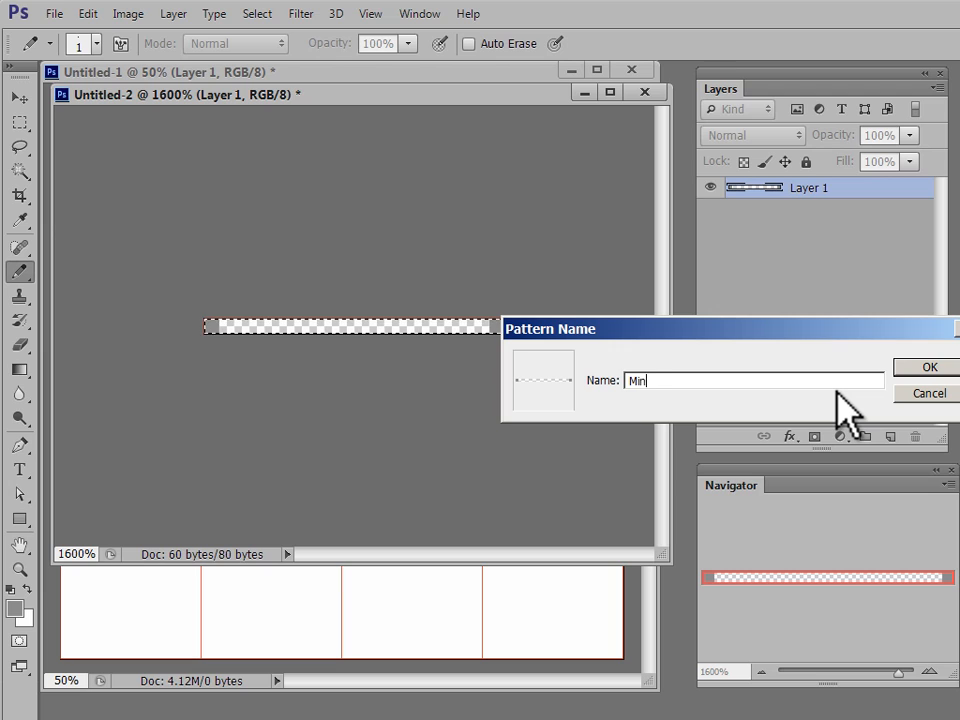
{"action": "type", "text": "utes"}
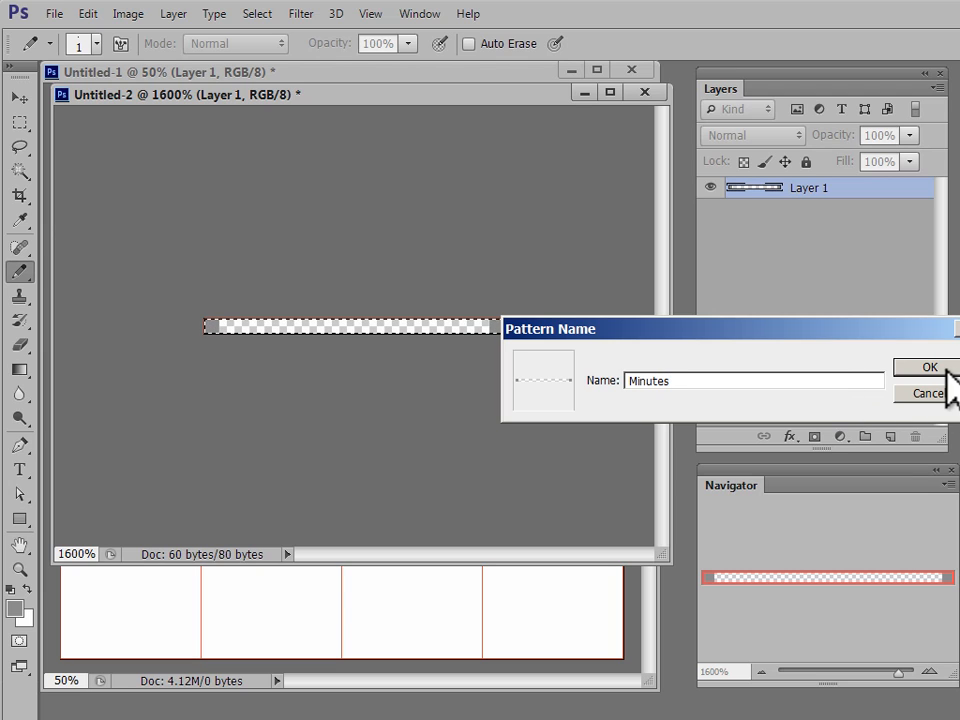
{"action": "left_click", "coordinate": [897, 369]}
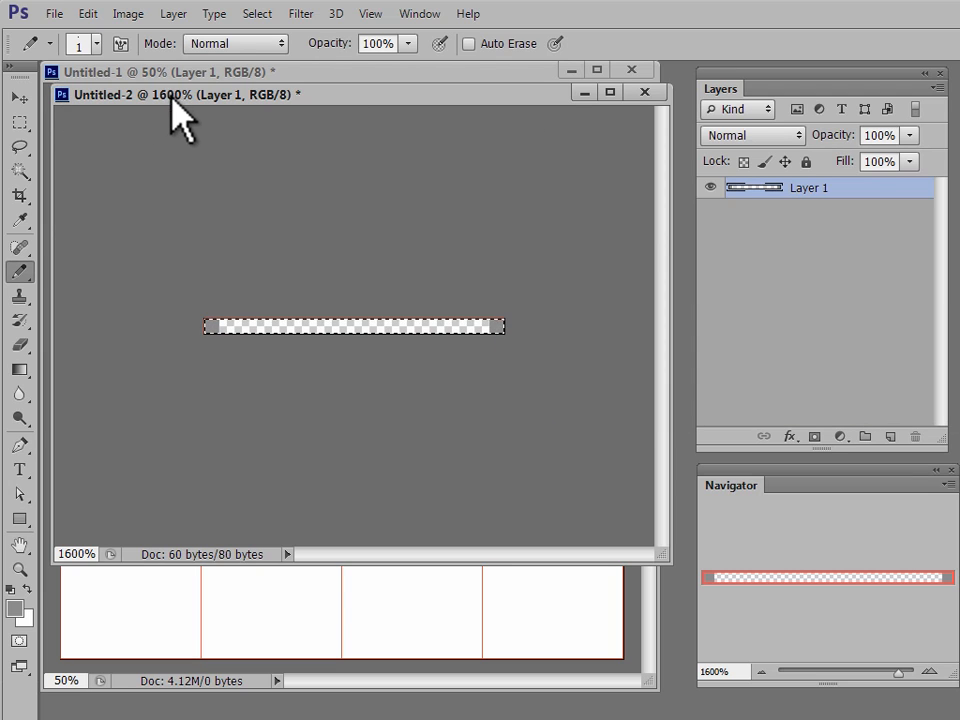
{"action": "left_click", "coordinate": [644, 92]}
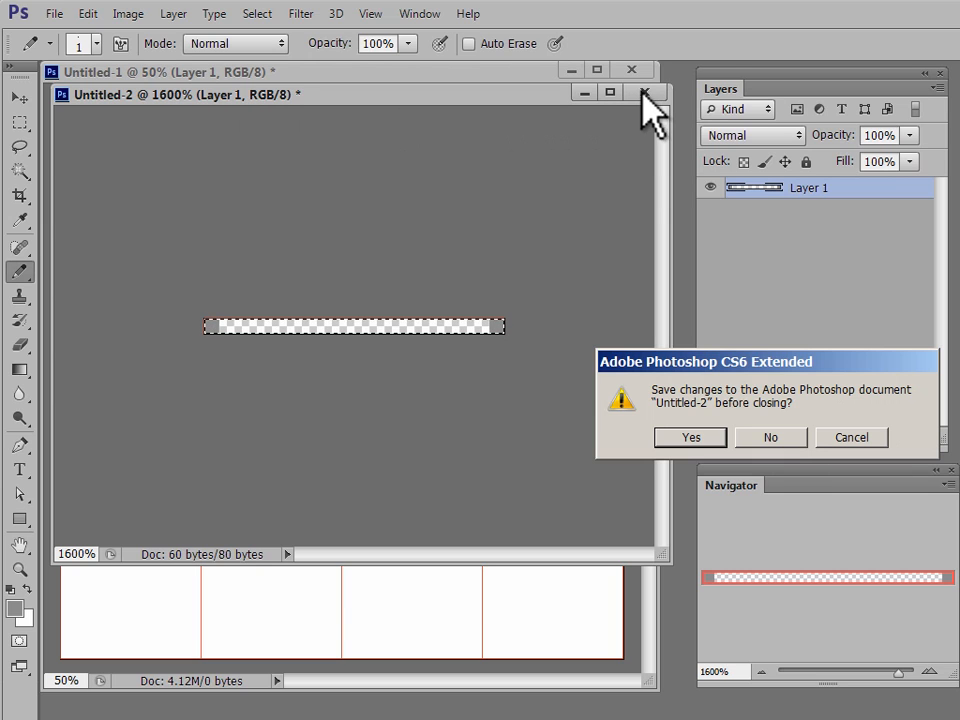
{"action": "left_click", "coordinate": [787, 440]}
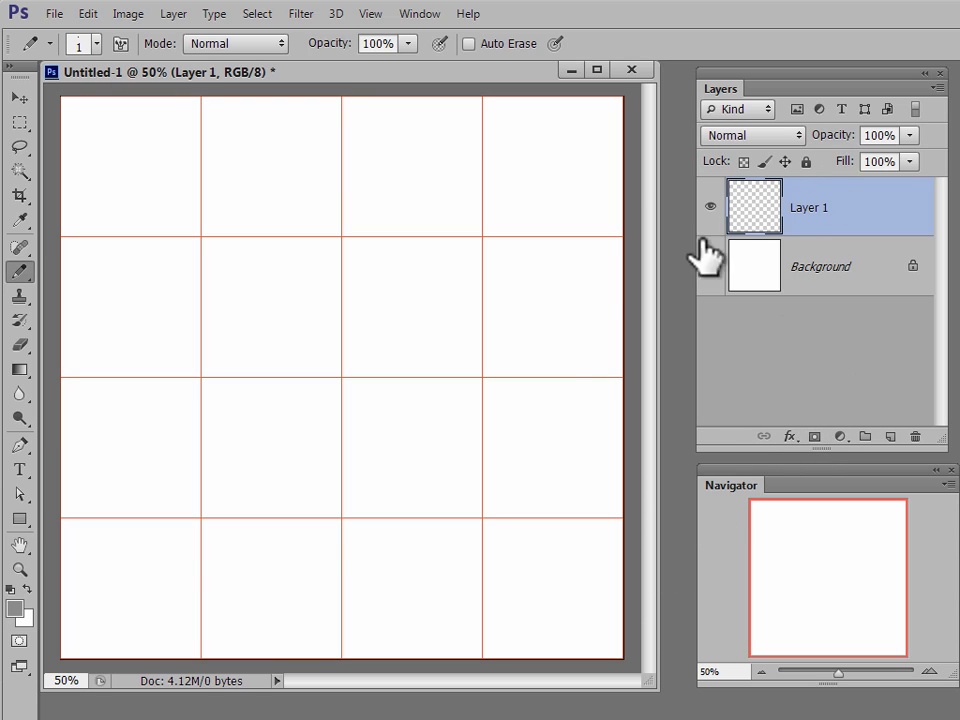
Fill a full-width rectangular band along the canvas's bottom edge on Layer 1 with the Minutes pattern, then deselect it.
{"action": "left_click", "coordinate": [19, 122]}
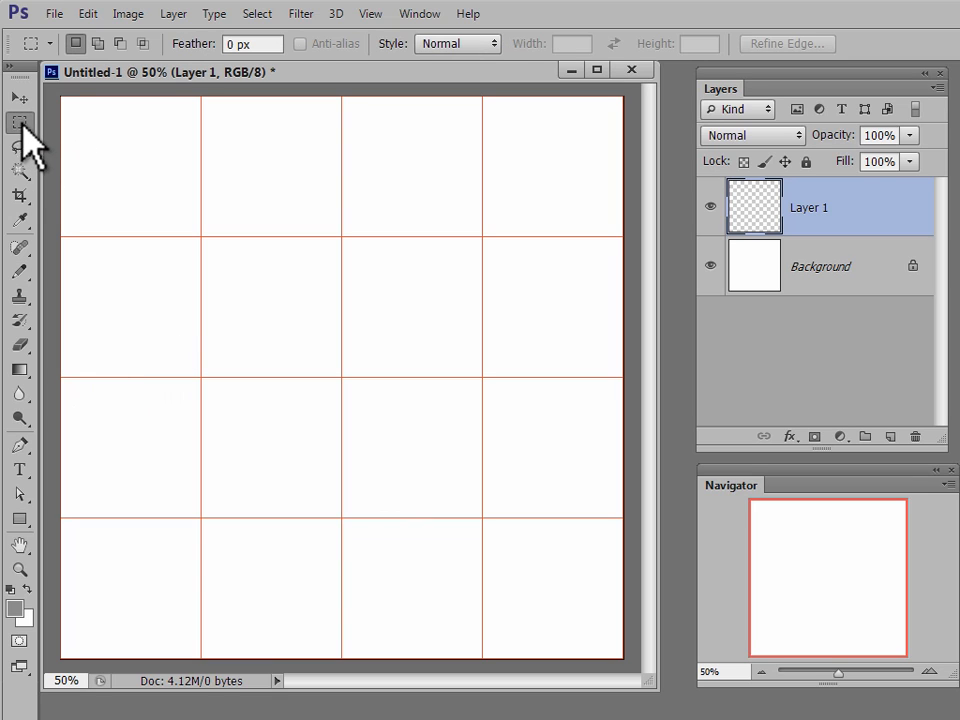
{"action": "left_click_drag", "start_coordinate": [632, 665], "coordinate": [47, 603]}
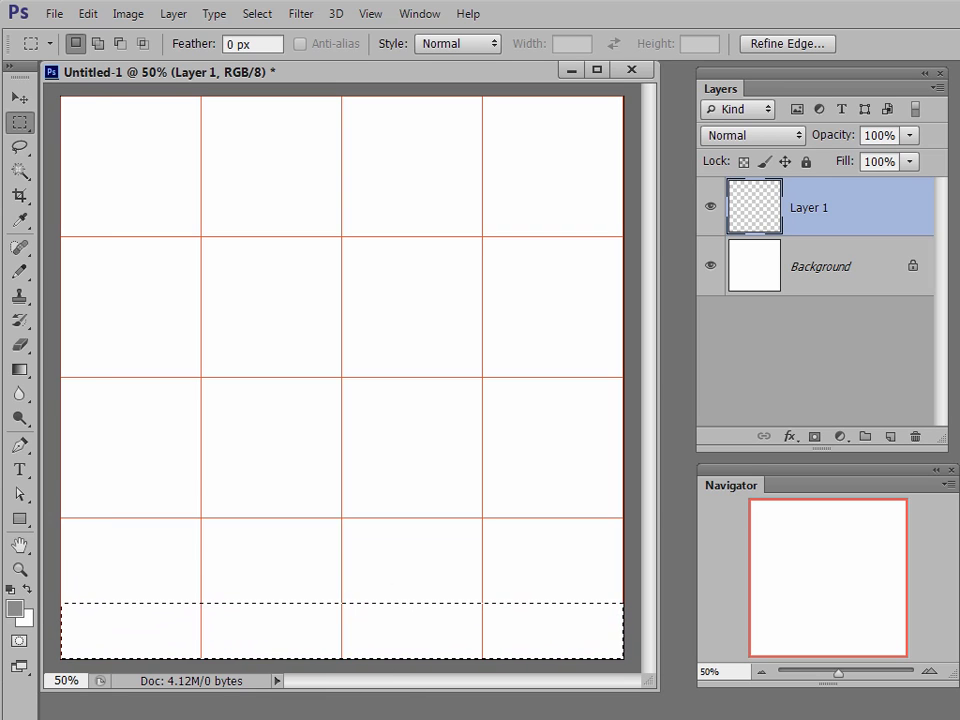
{"action": "left_click", "coordinate": [86, 13]}
{"action": "left_click", "coordinate": [103, 313]}
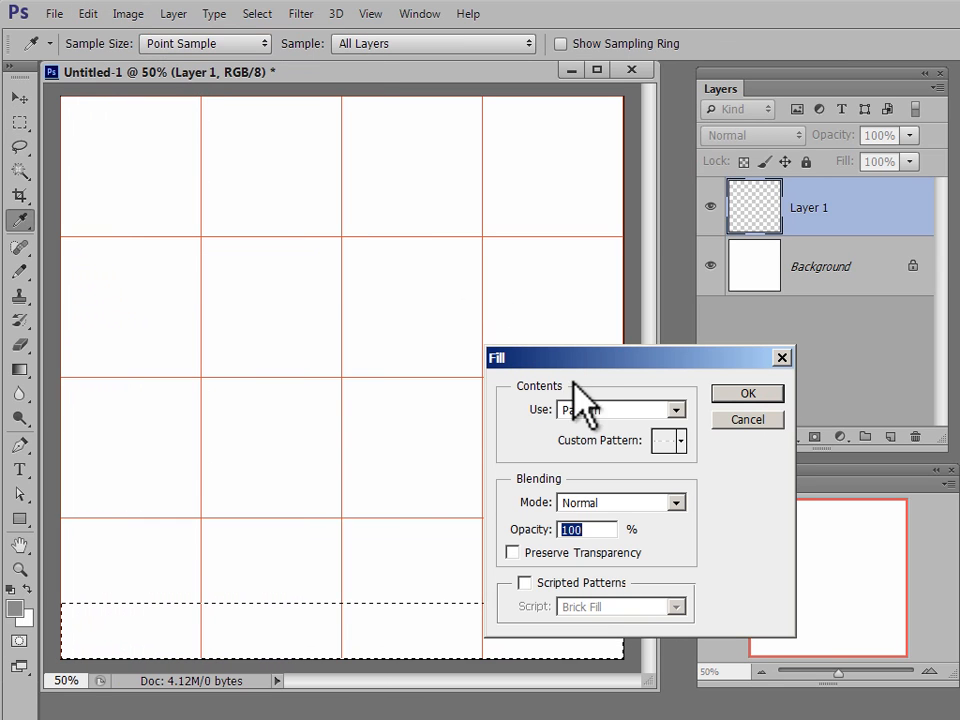
{"action": "left_click", "coordinate": [681, 441]}
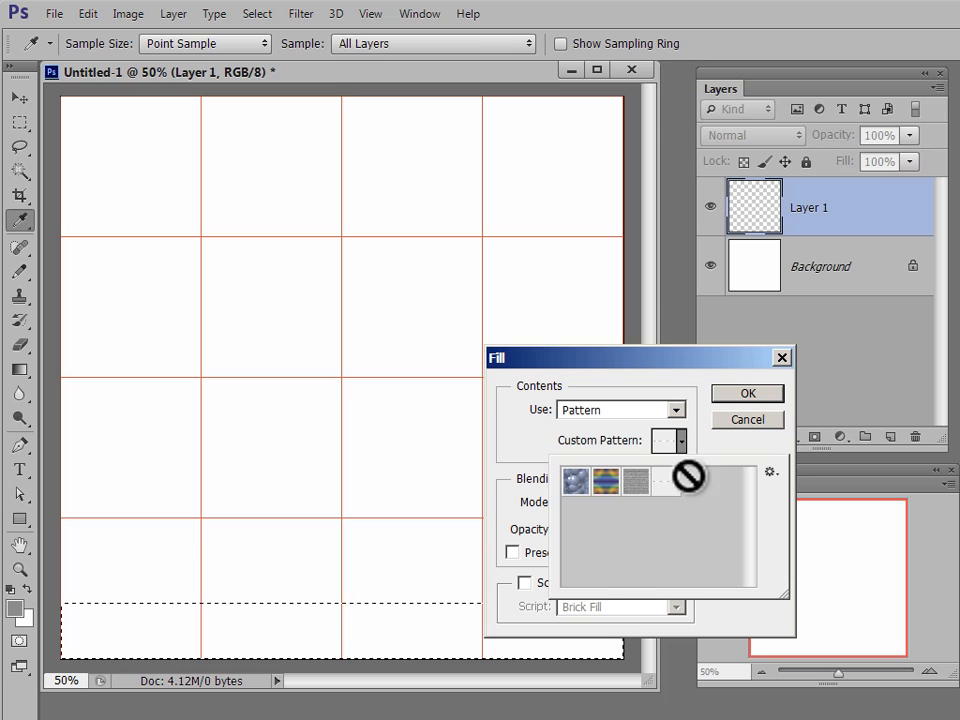
{"action": "left_click", "coordinate": [668, 482]}
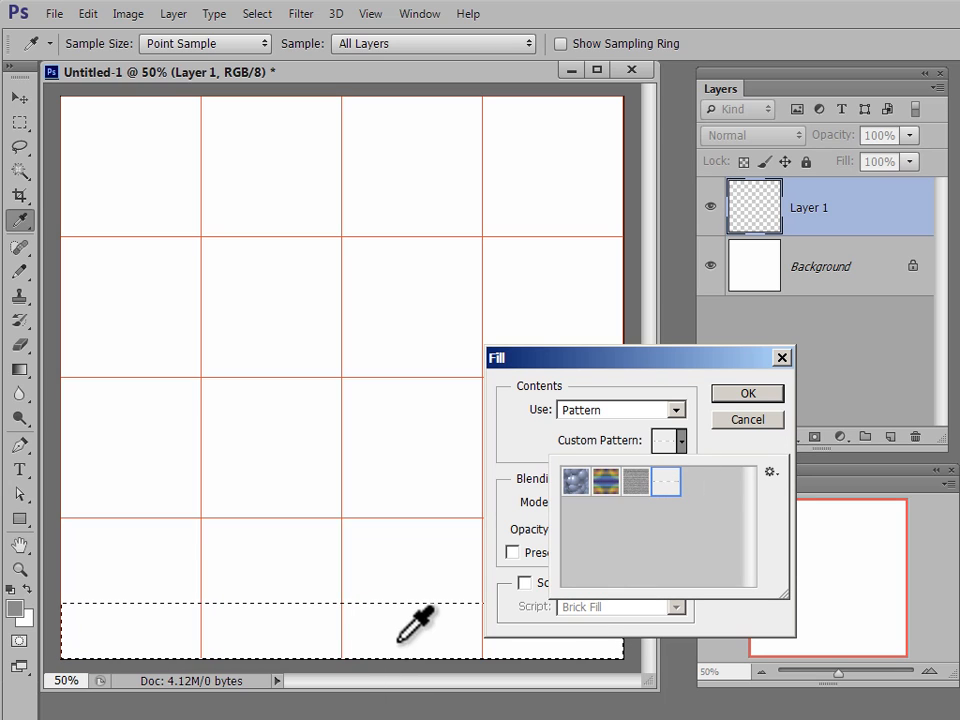
{"action": "left_click", "coordinate": [760, 395]}
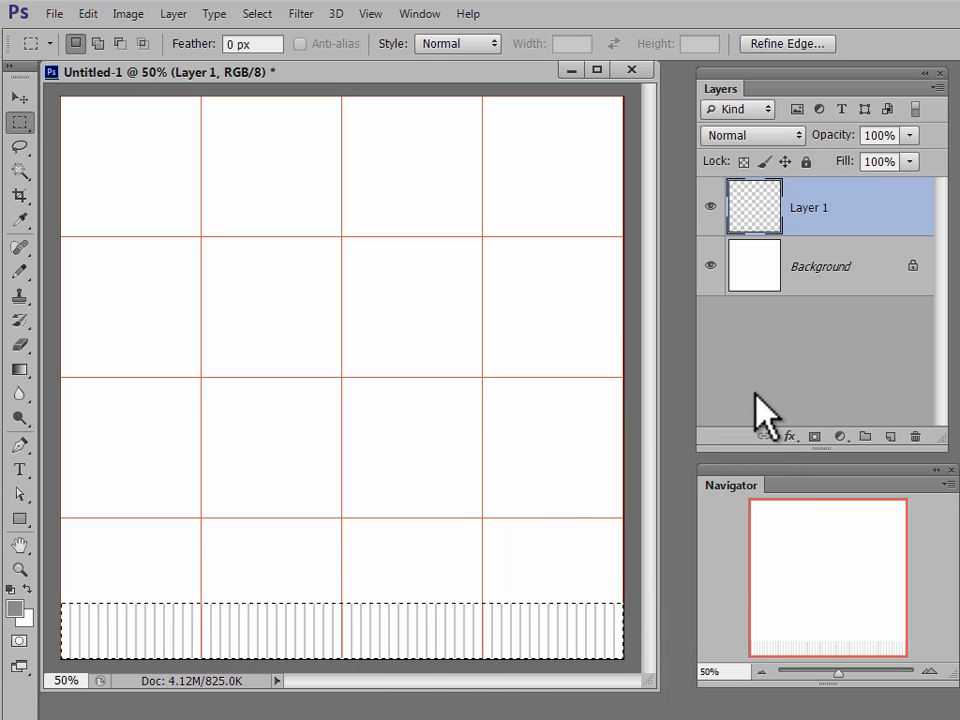
{"action": "left_click", "coordinate": [257, 14]}
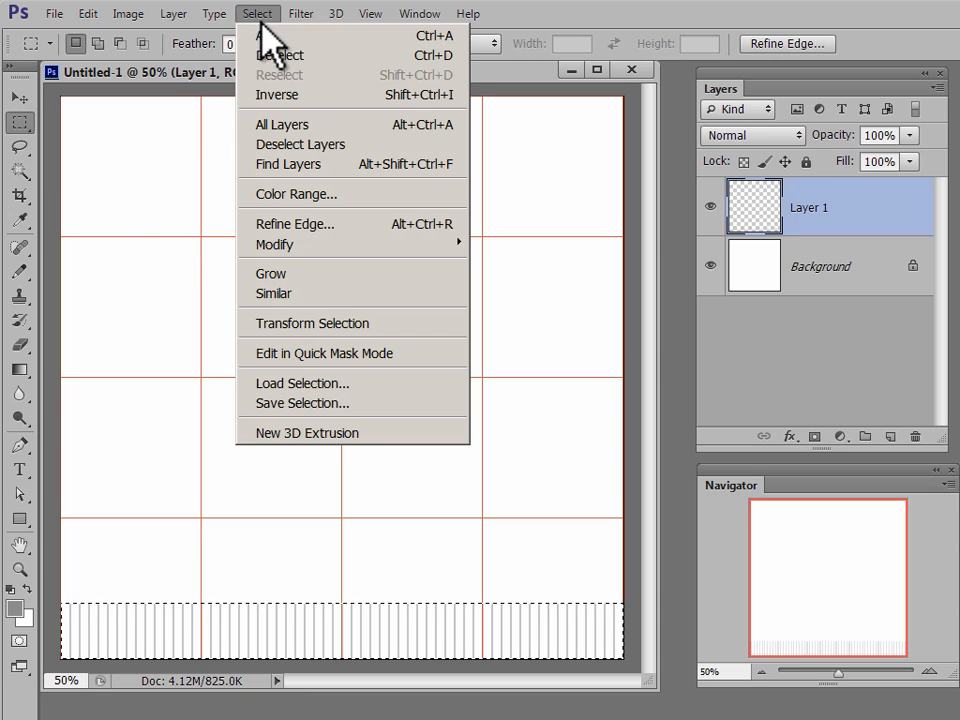
{"action": "left_click", "coordinate": [276, 55]}
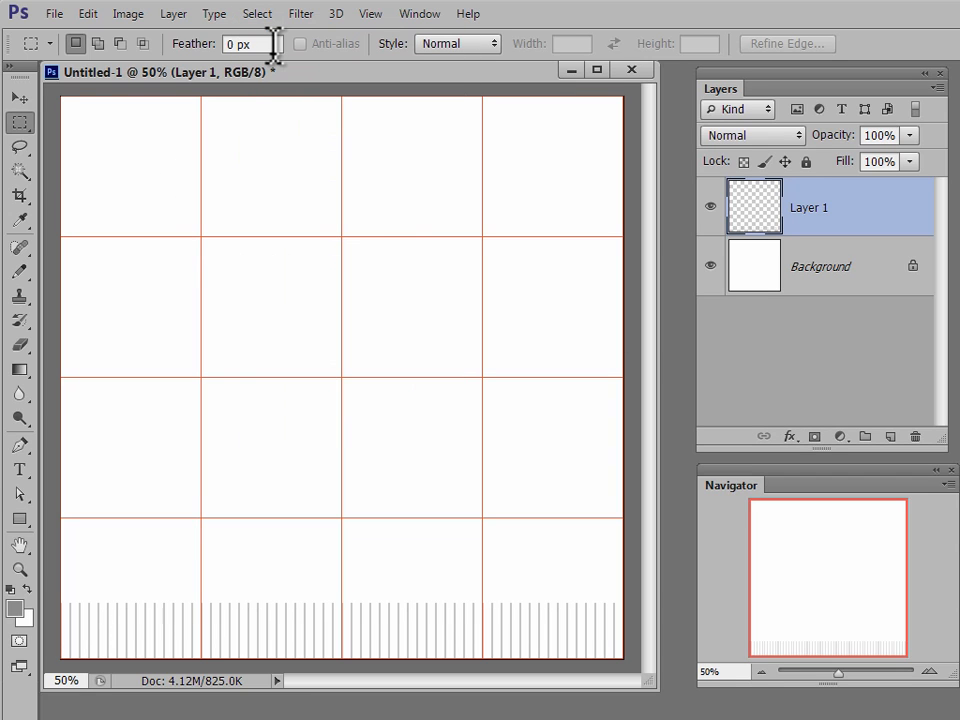
Create a new document 100 pixels wide and 1 pixel high with a transparent background.
{"action": "left_click", "coordinate": [52, 15]}
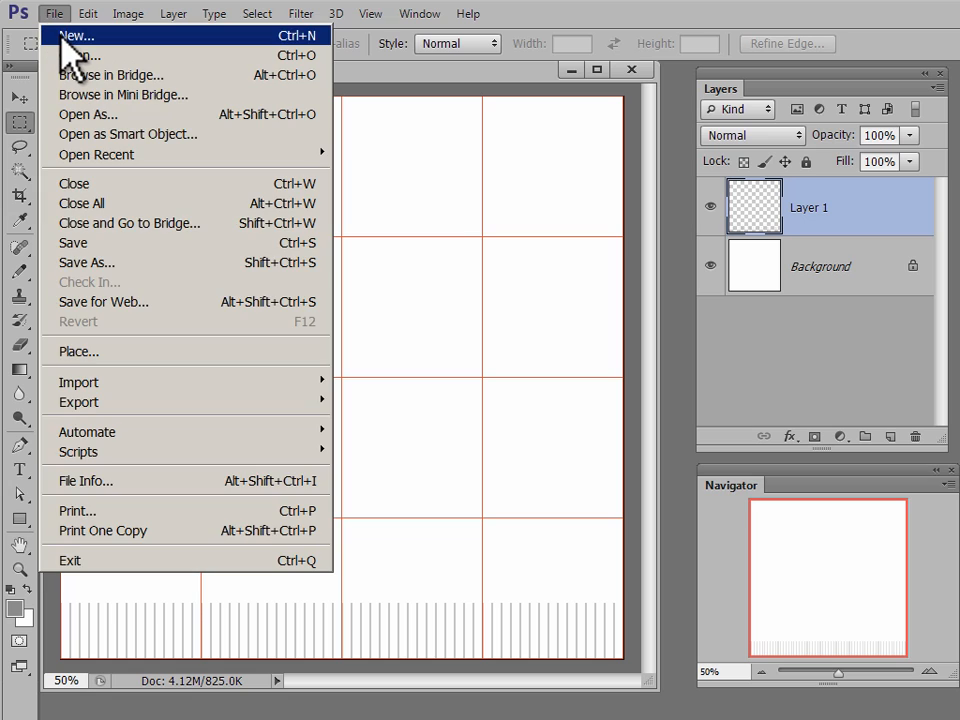
{"action": "left_click", "coordinate": [62, 35]}
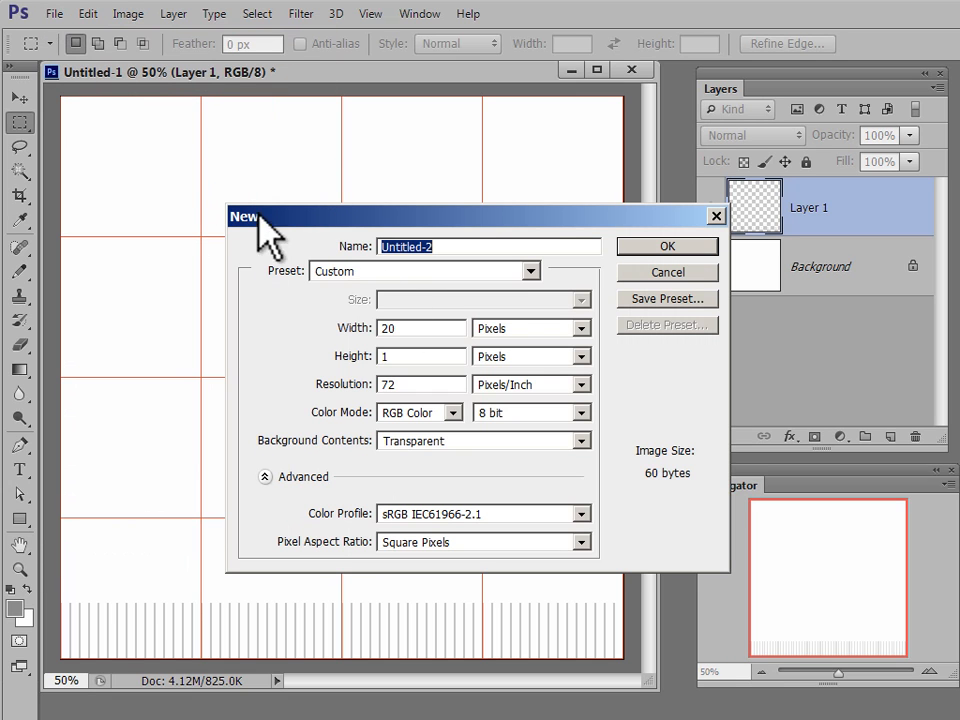
{"action": "left_click", "coordinate": [357, 337]}
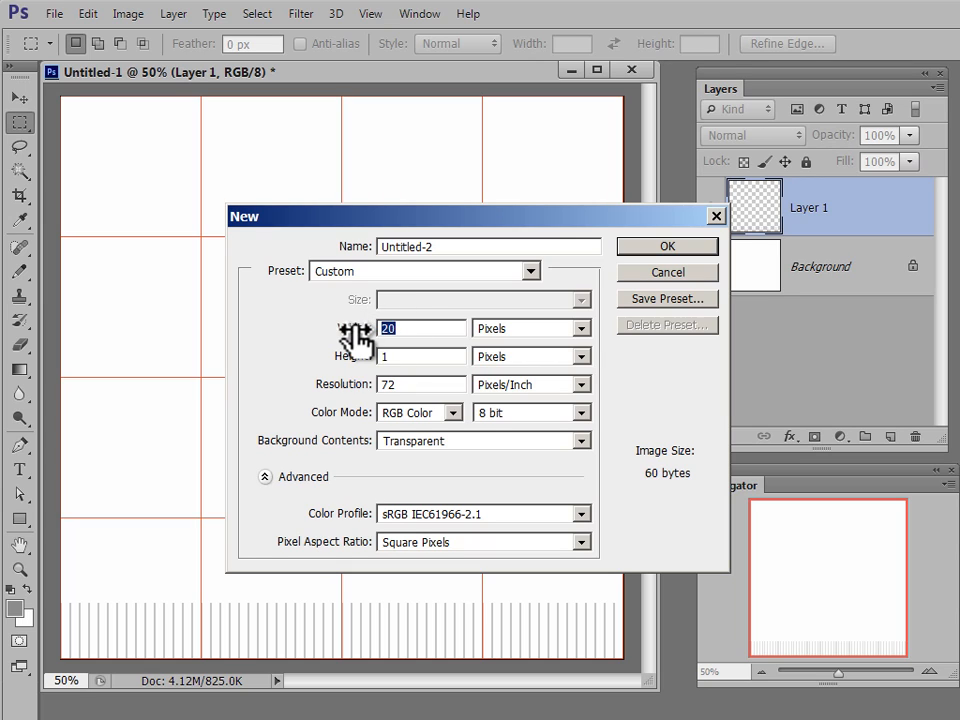
{"action": "type", "text": "100"}
{"action": "left_click", "coordinate": [664, 246]}
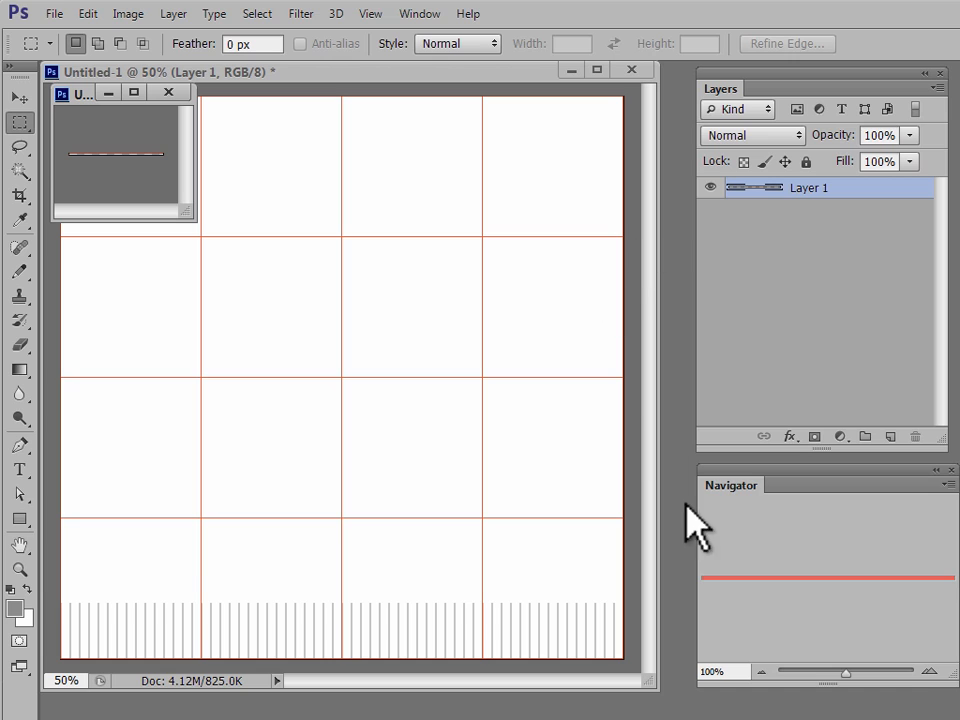
Paint the first two and last two pixels of the 100-pixel strip black (000000) with the 1 px Pencil tool.
{"action": "left_click", "coordinate": [929, 671]}
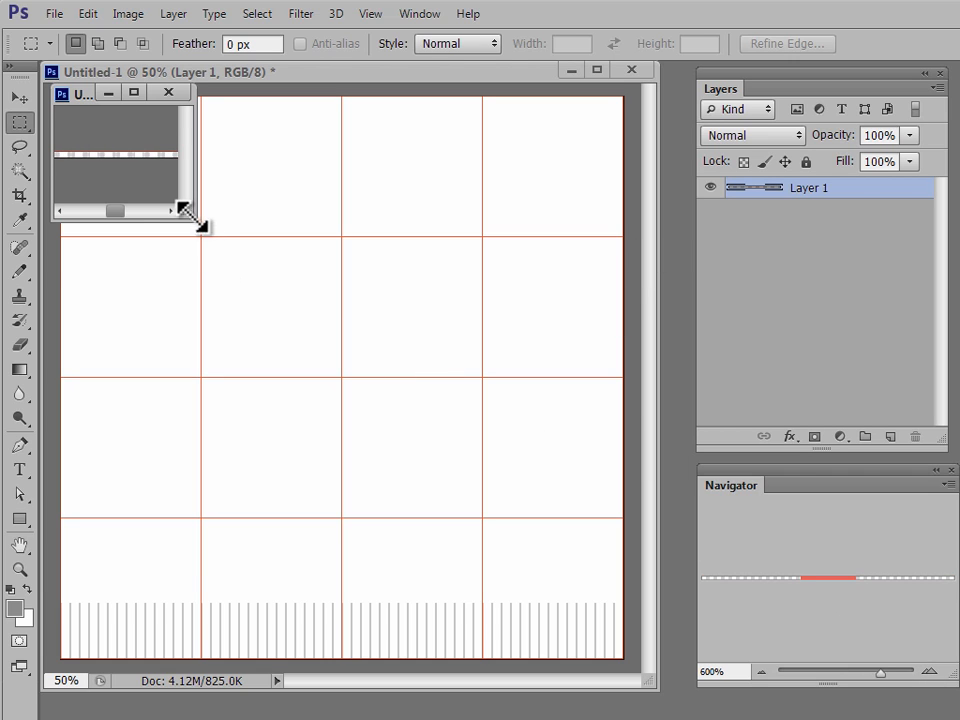
{"action": "left_click_drag", "start_coordinate": [186, 211], "coordinate": [700, 556]}
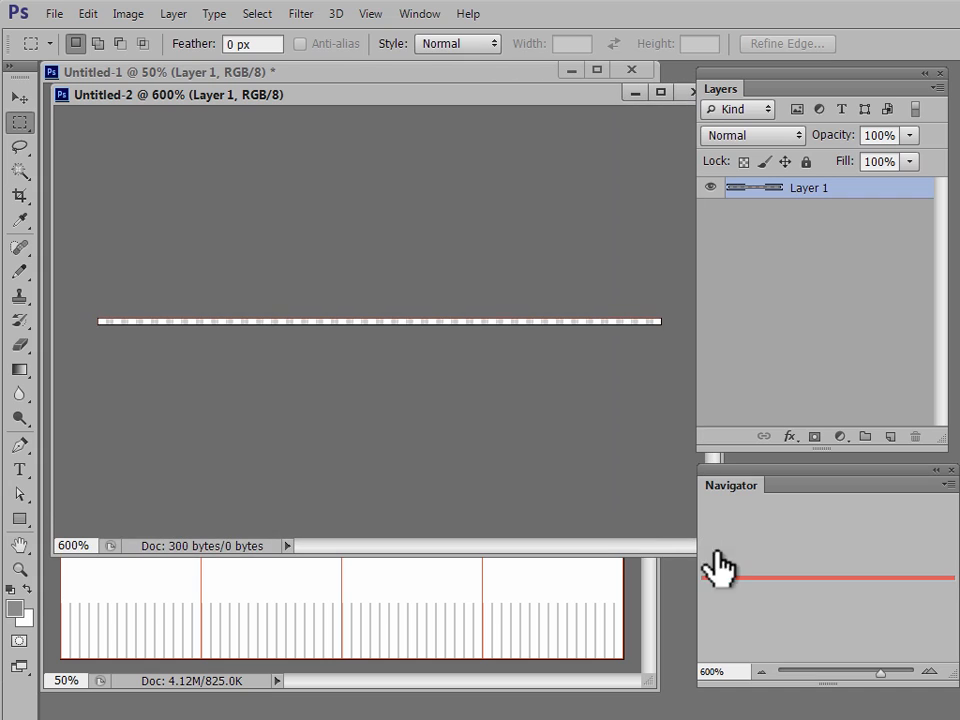
{"action": "left_click", "coordinate": [19, 272]}
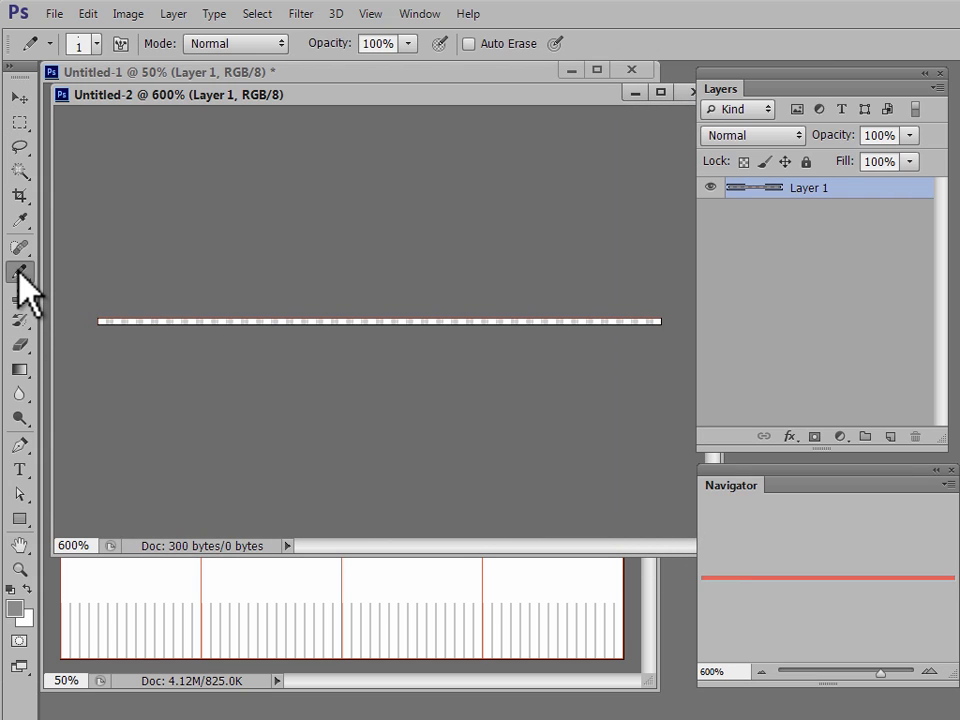
{"action": "left_click", "coordinate": [15, 610]}
{"action": "left_click", "coordinate": [290, 322]}
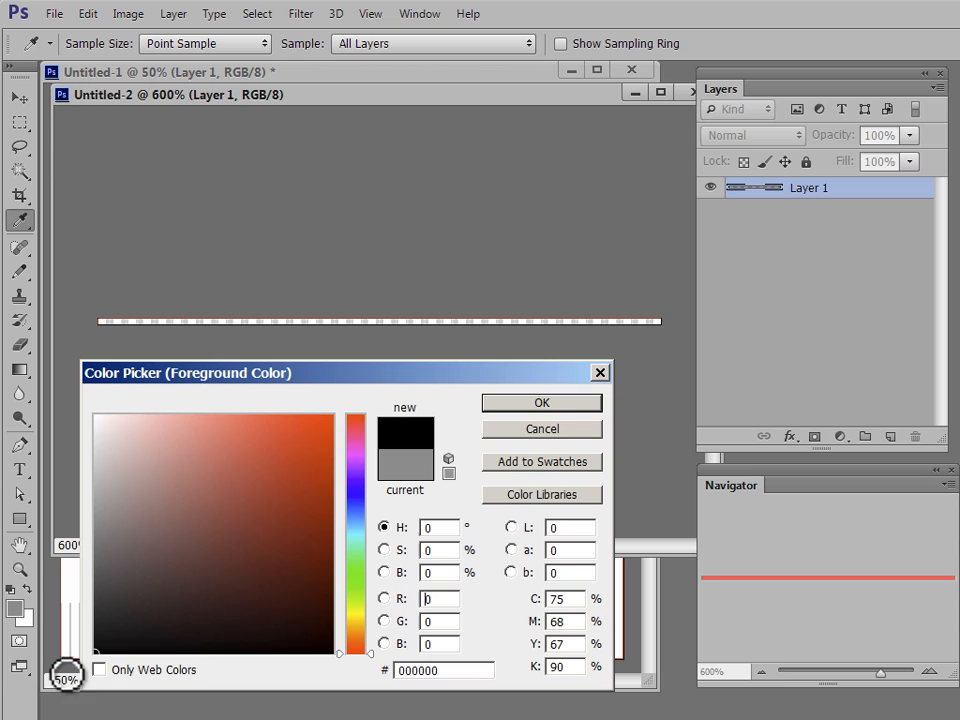
{"action": "left_click", "coordinate": [574, 400]}
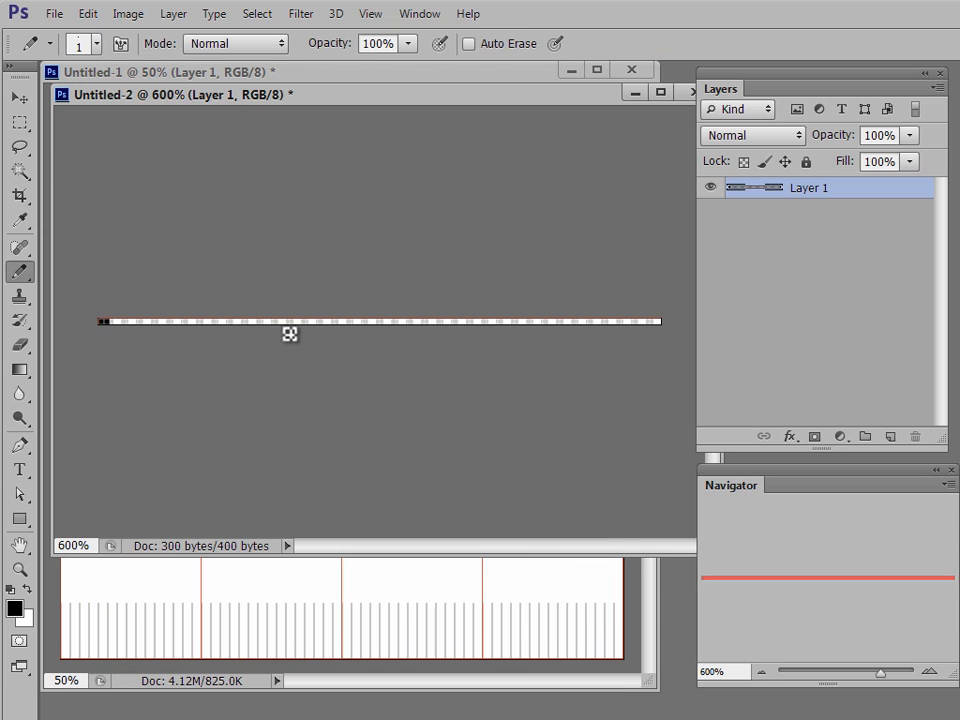
{"action": "left_click", "coordinate": [655, 322]}
Define the entire 100-pixel strip as a pattern named Heures and close its document without saving.
{"action": "left_click", "coordinate": [266, 14]}
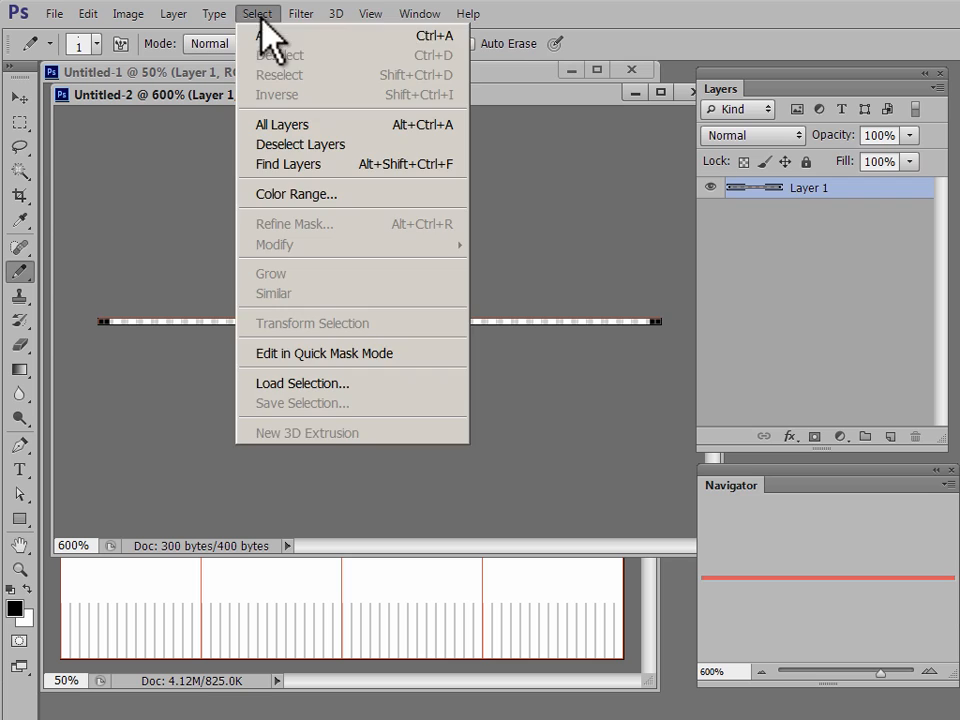
{"action": "left_click", "coordinate": [270, 34]}
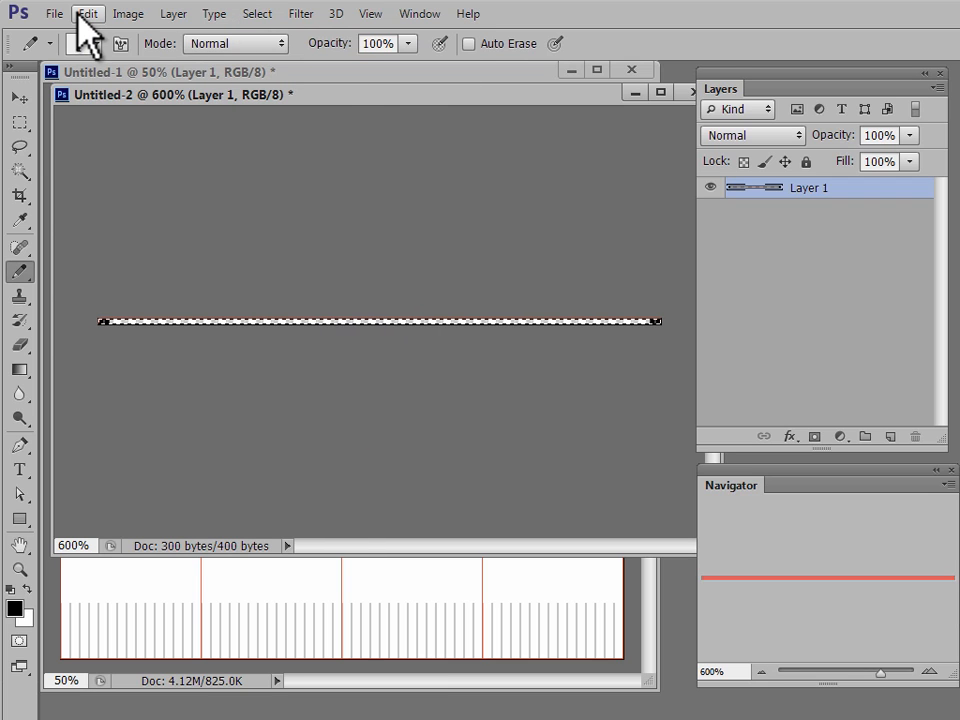
{"action": "left_click", "coordinate": [80, 14]}
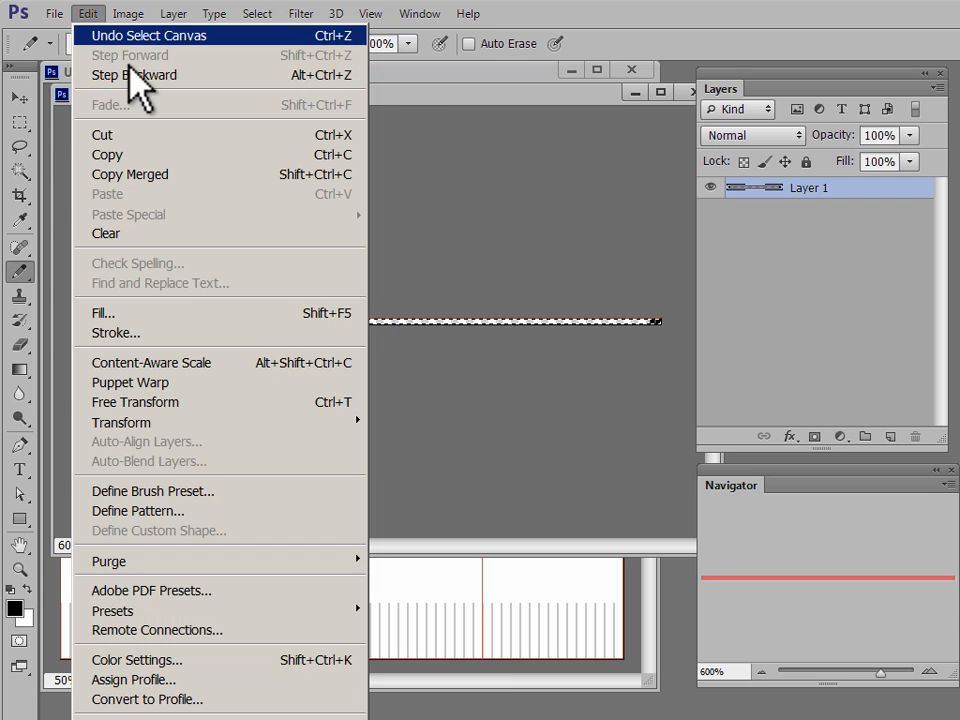
{"action": "left_click", "coordinate": [198, 514]}
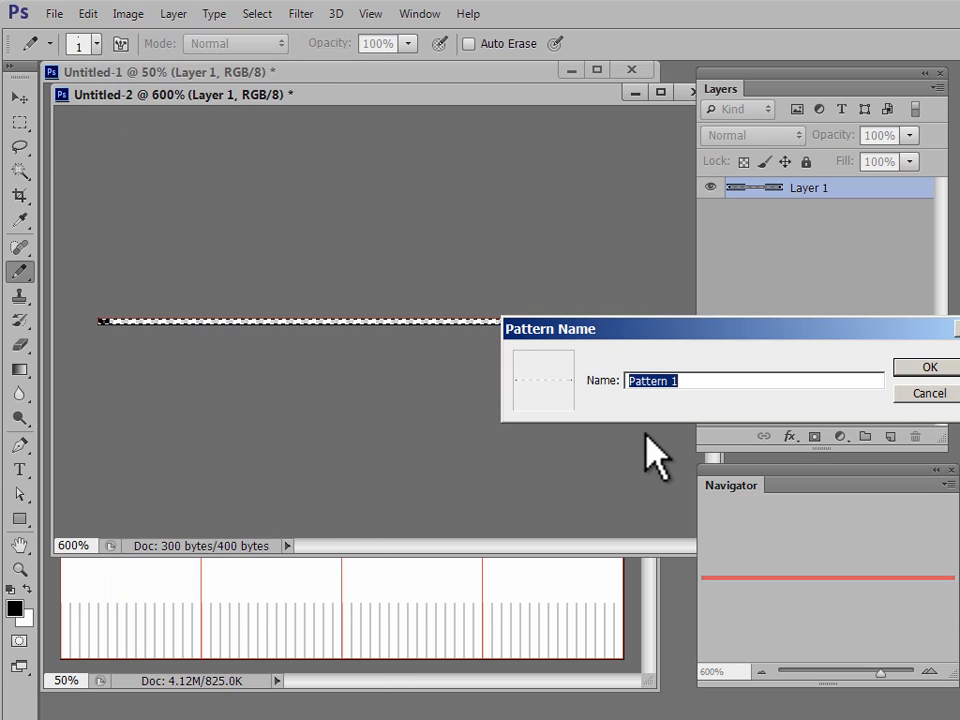
{"action": "type", "text": "Heures"}
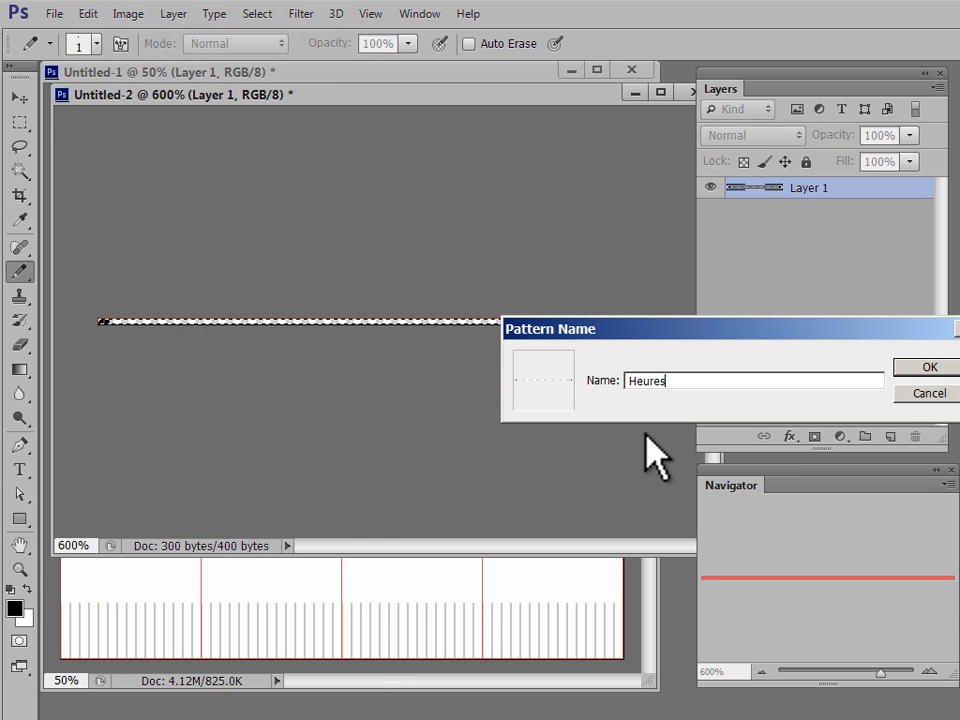
{"action": "key", "text": "Return"}
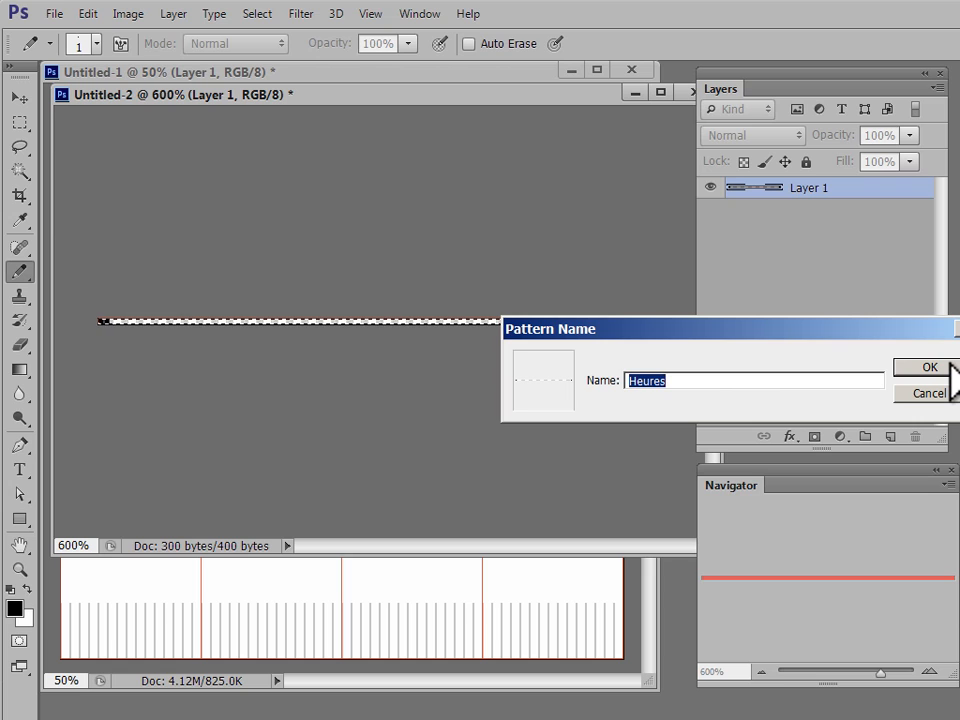
{"action": "left_click", "coordinate": [949, 366]}
{"action": "left_click", "coordinate": [626, 91]}
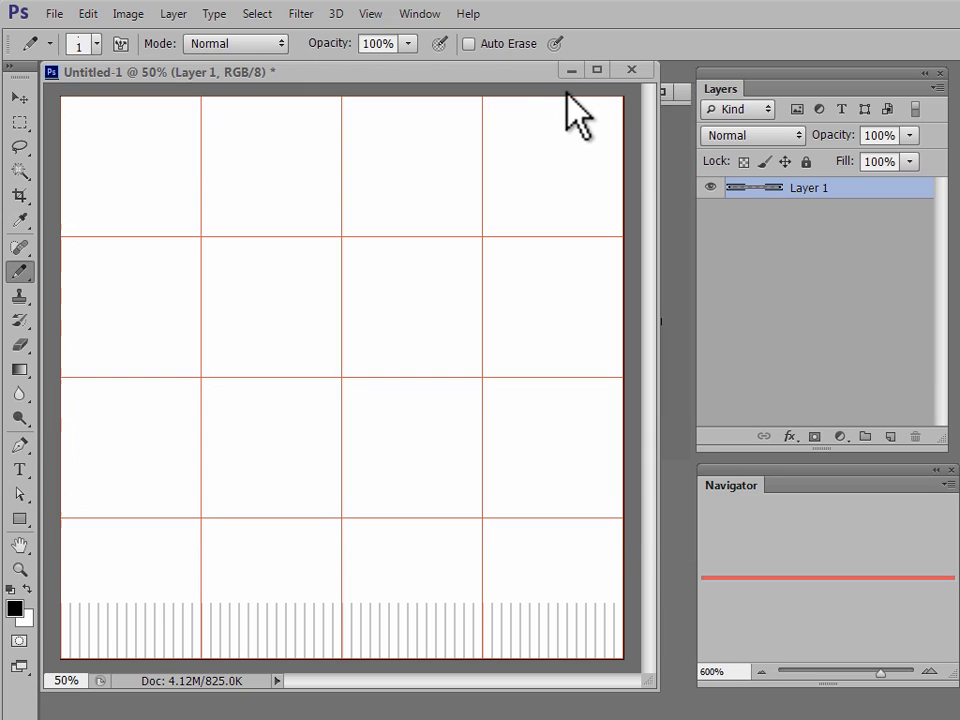
{"action": "left_click", "coordinate": [637, 94]}
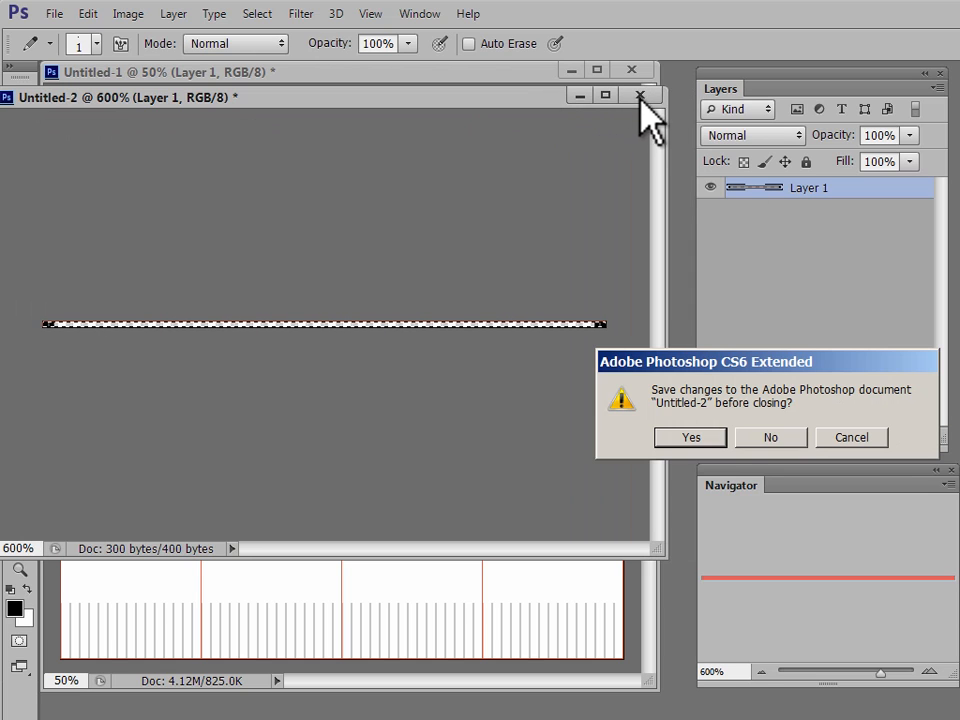
{"action": "left_click", "coordinate": [785, 433]}
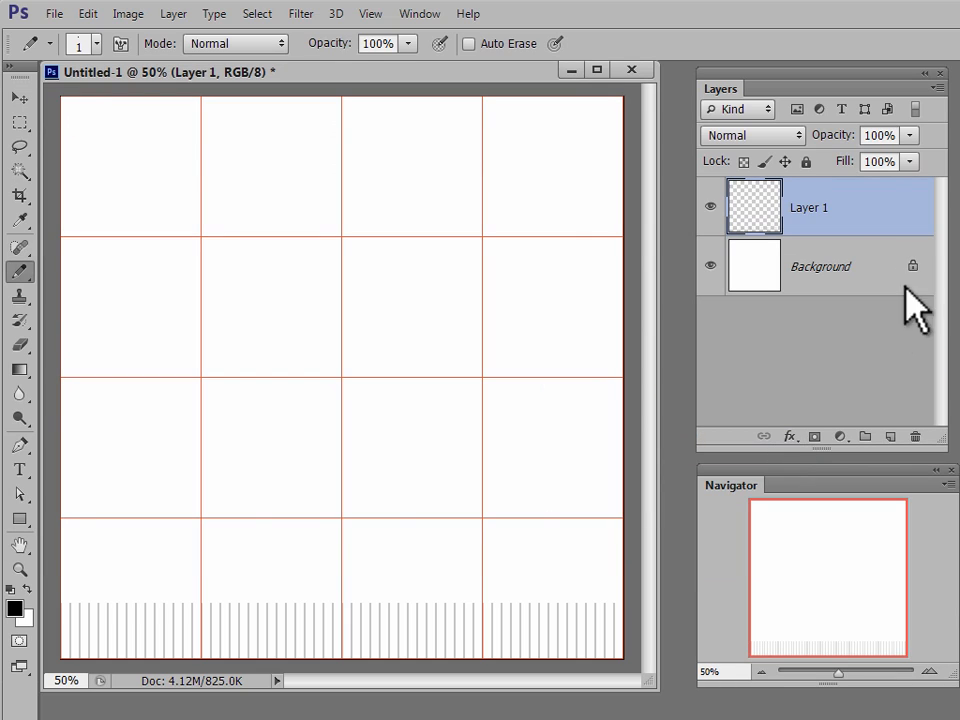
Fill a full-width rectangular band taller than the minute marks along Layer 1's bottom edge with the Heures pattern, then deselect it.
{"action": "left_click", "coordinate": [19, 122]}
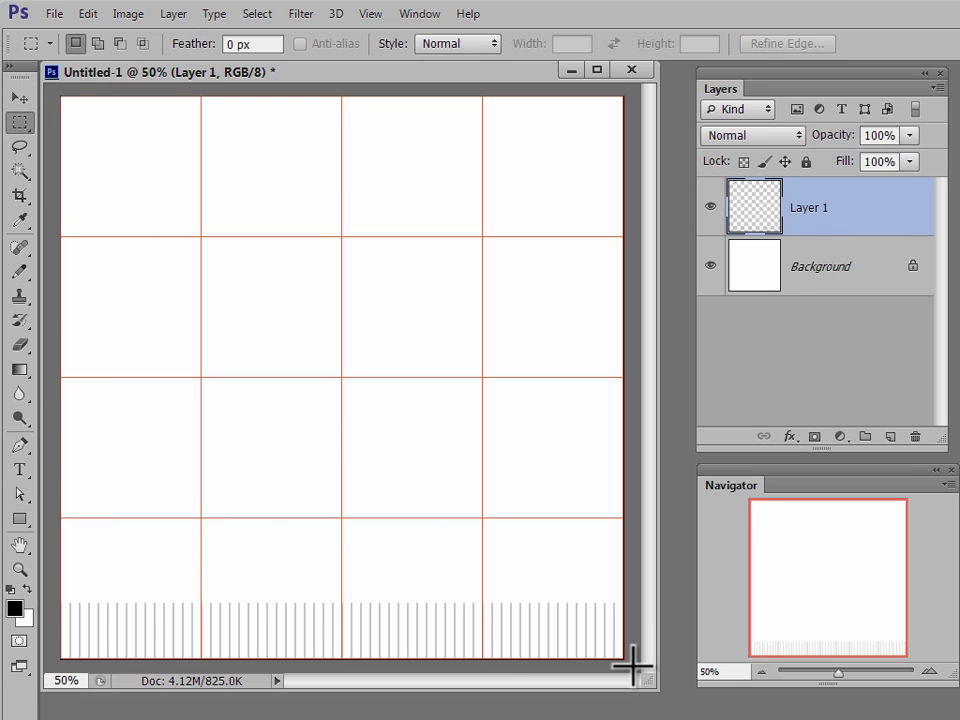
{"action": "left_click_drag", "start_coordinate": [632, 666], "coordinate": [47, 573]}
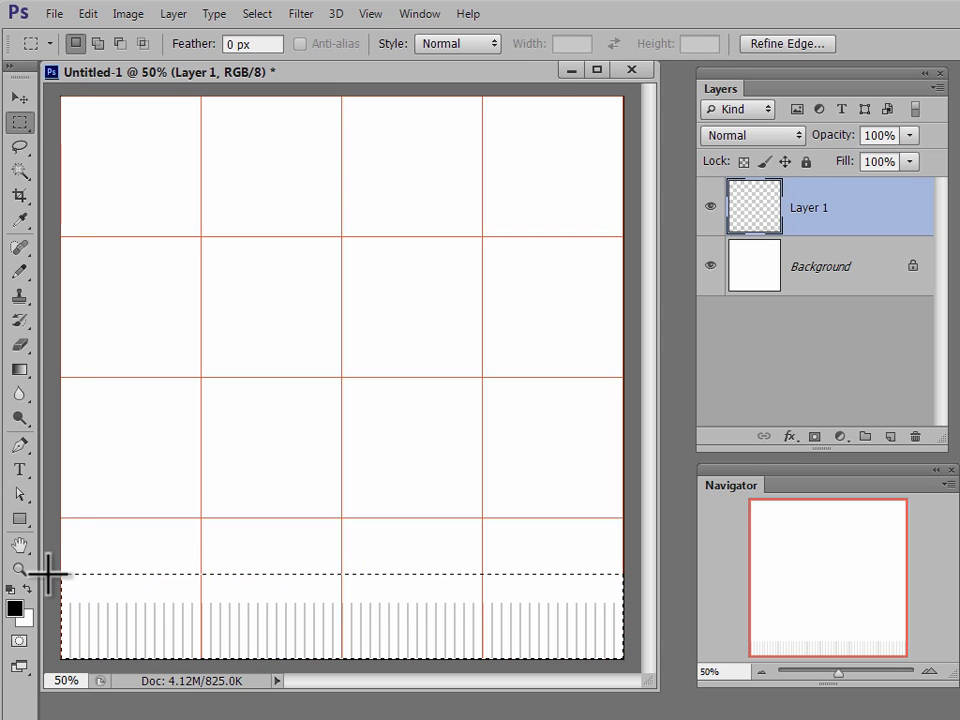
{"action": "left_click", "coordinate": [86, 14]}
{"action": "left_click", "coordinate": [165, 309]}
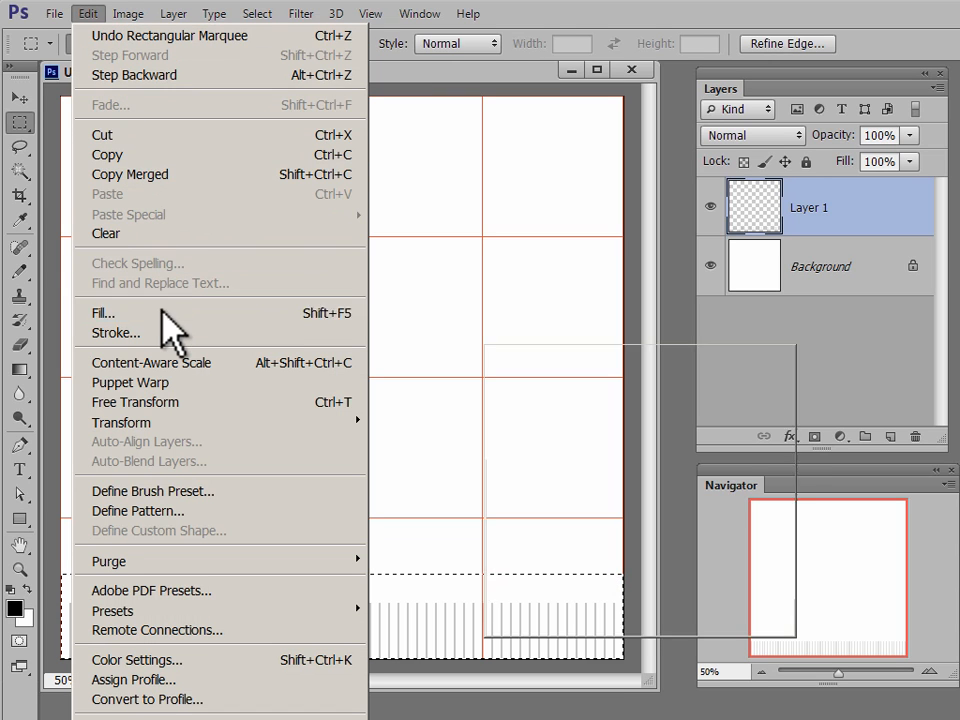
{"action": "left_click", "coordinate": [679, 441]}
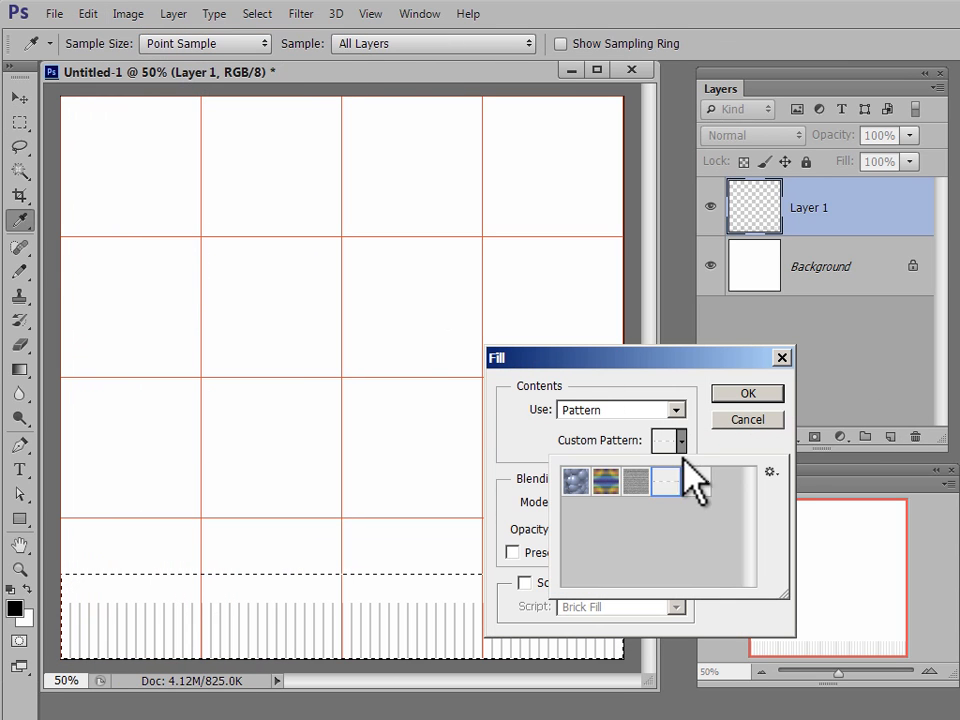
{"action": "left_click", "coordinate": [750, 394]}
{"action": "left_click", "coordinate": [752, 394]}
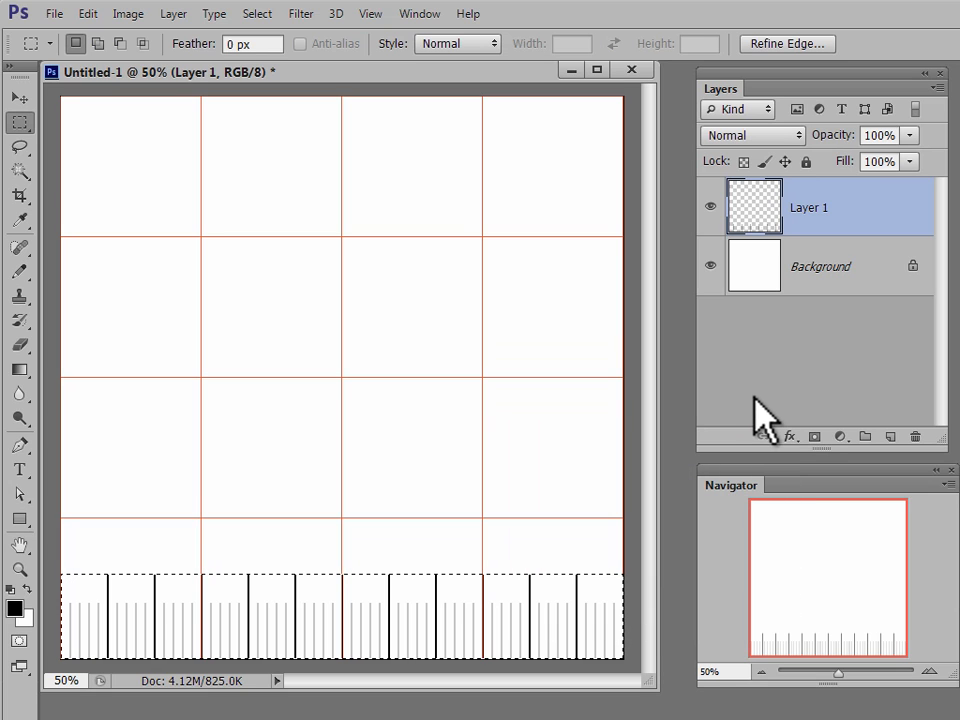
{"action": "left_click", "coordinate": [257, 14]}
{"action": "left_click", "coordinate": [286, 56]}
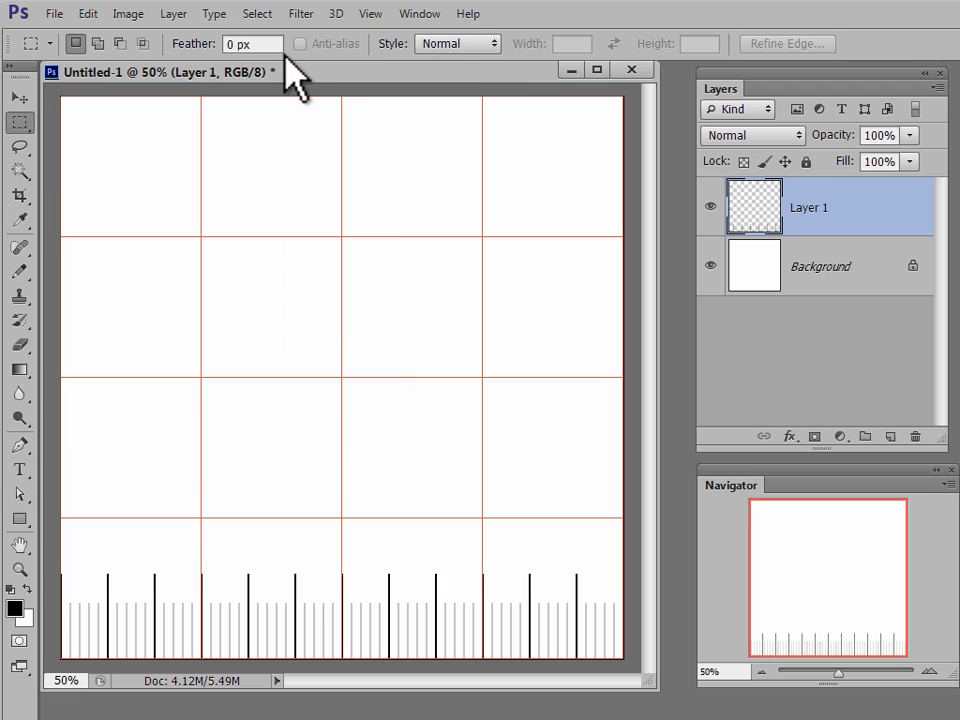
Apply the Polar Coordinates distortion to Layer 1 with the Rectangular to Polar option.
{"action": "left_click", "coordinate": [306, 14]}
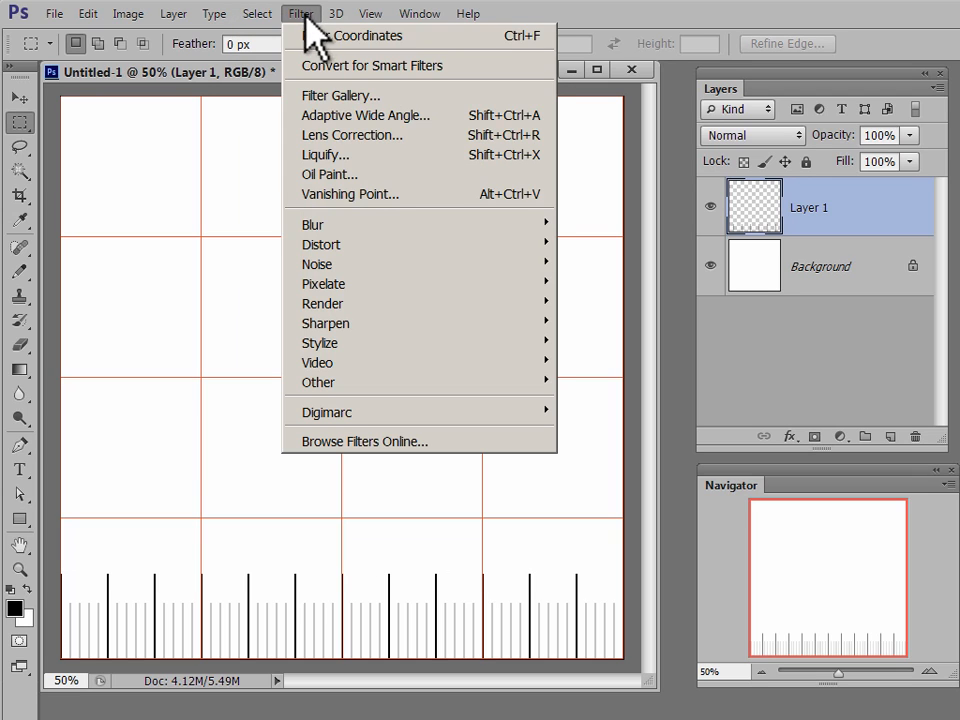
{"action": "mouse_move", "coordinate": [421, 250]}
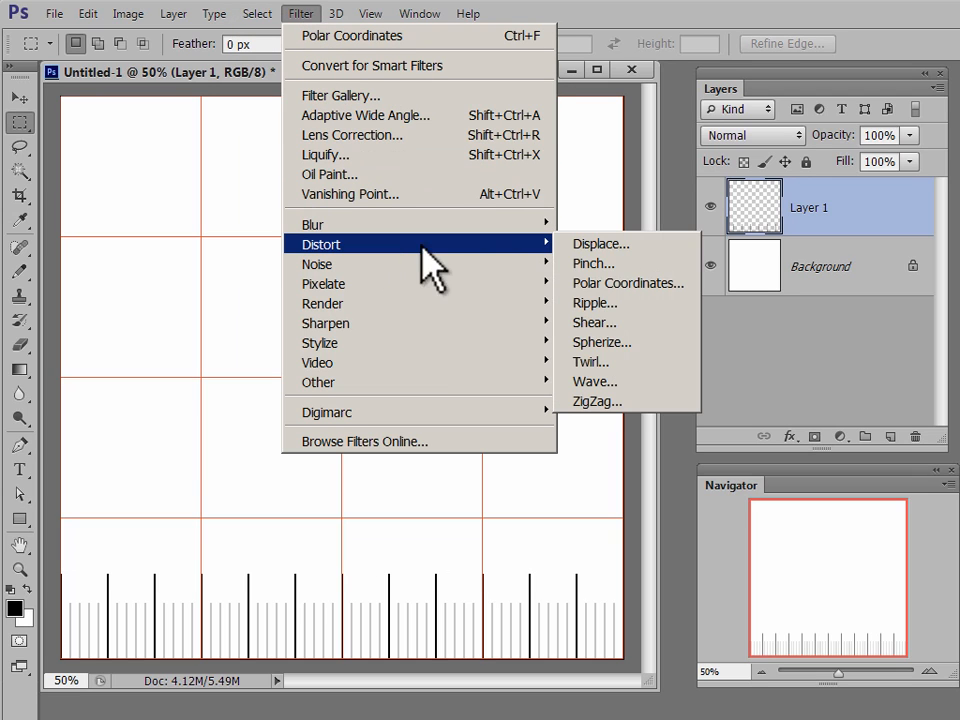
{"action": "left_click", "coordinate": [585, 283]}
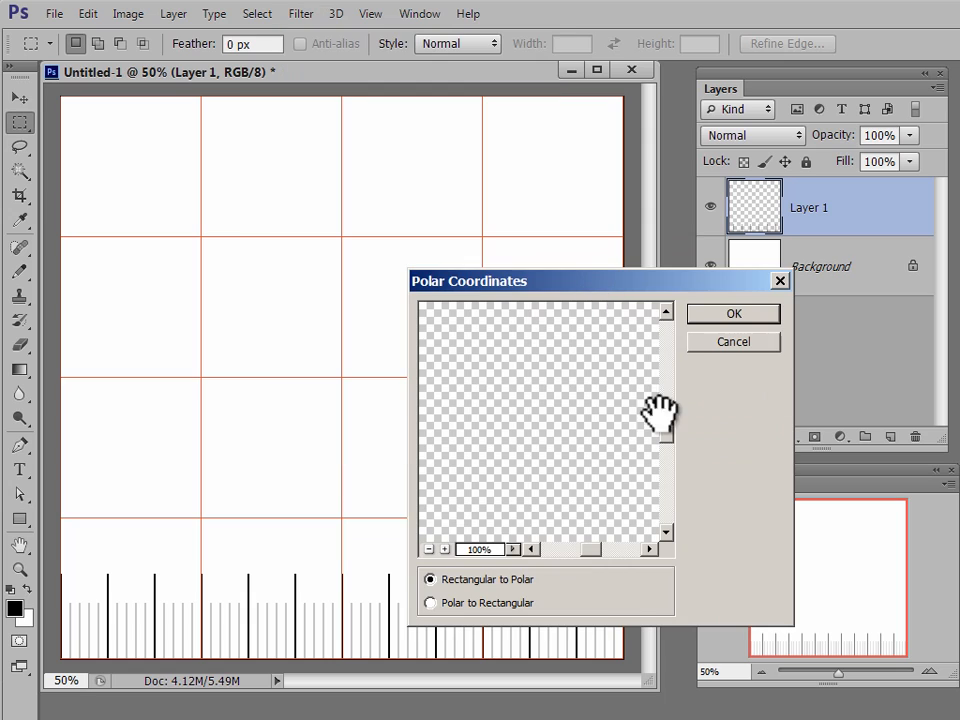
{"action": "left_click", "coordinate": [754, 315]}
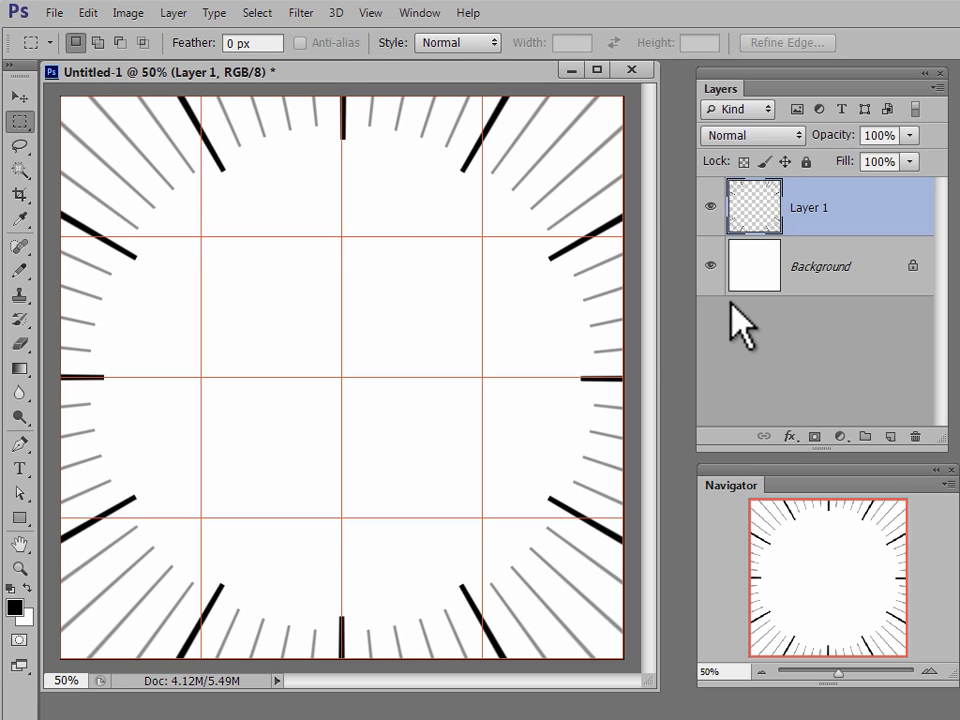
Make a circular selection with a fixed size of 1200 x 1200 px that fits exactly within the canvas edges.
{"action": "right_click", "coordinate": [27, 121]}
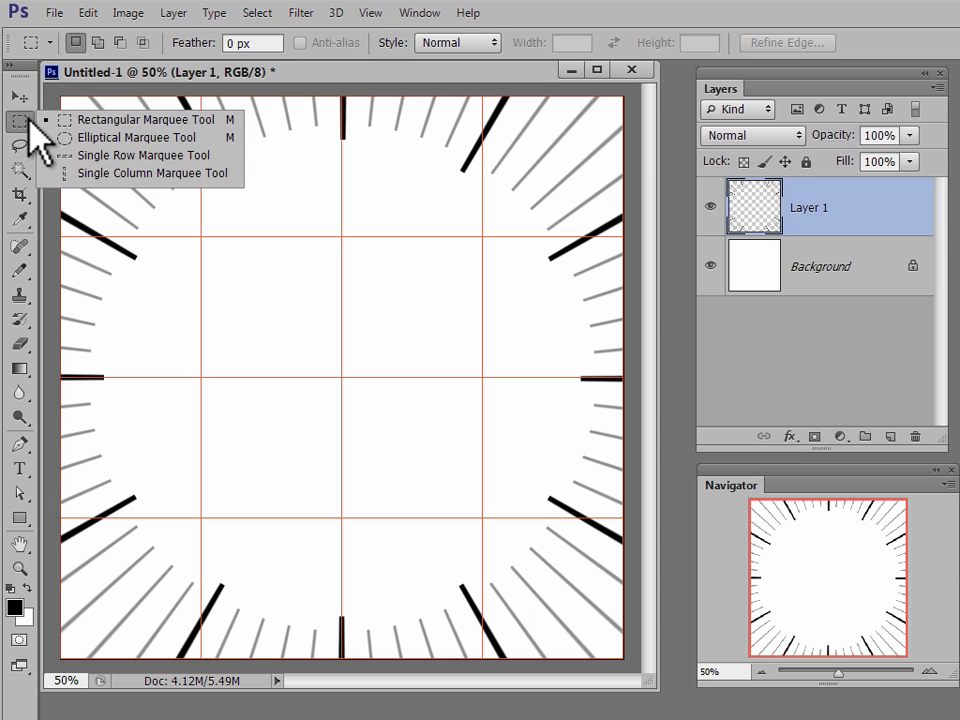
{"action": "left_click", "coordinate": [90, 139]}
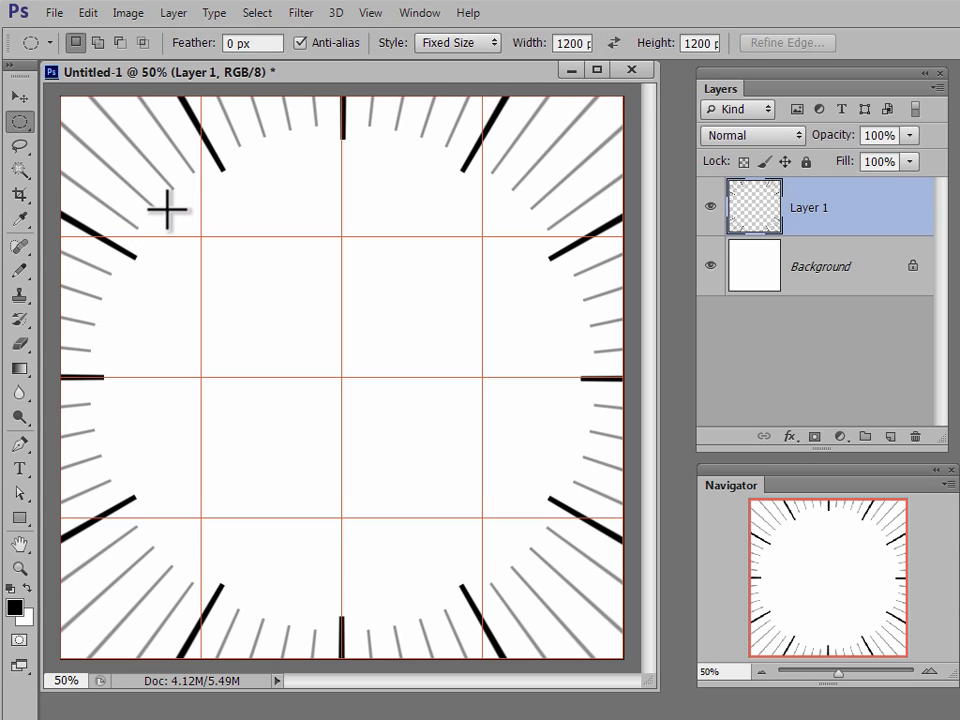
{"action": "left_click", "coordinate": [372, 14]}
{"action": "left_click", "coordinate": [372, 24]}
{"action": "left_click_drag", "start_coordinate": [160, 200], "coordinate": [58, 100]}
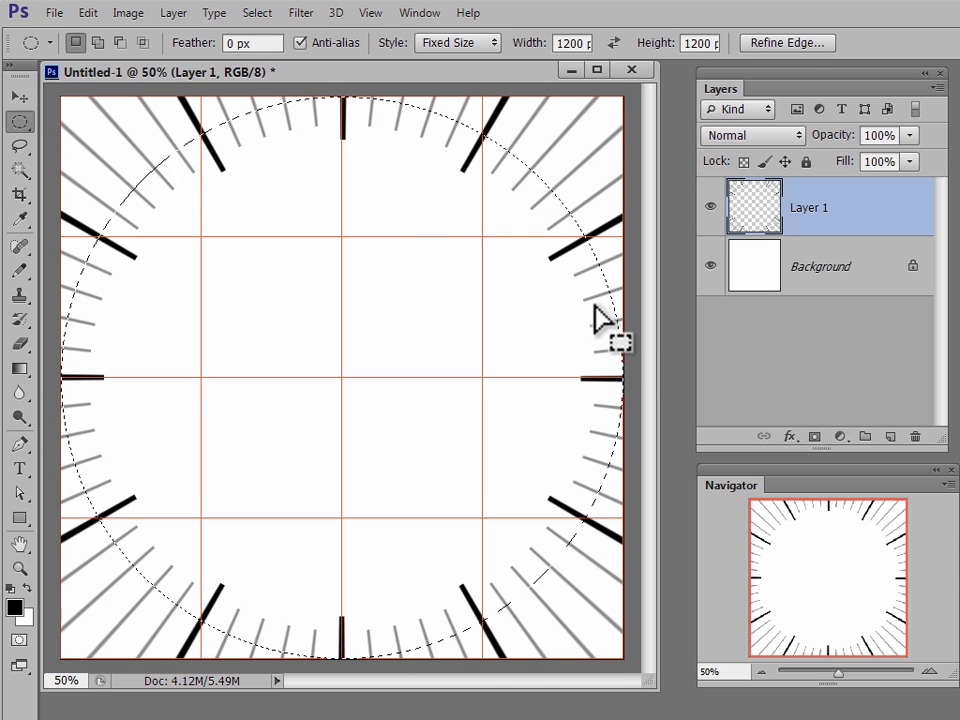
Stroke the circular selection on the Background with a 2 px black line inside, then add a mask from the selection to Layer 1.
{"action": "left_click", "coordinate": [820, 285]}
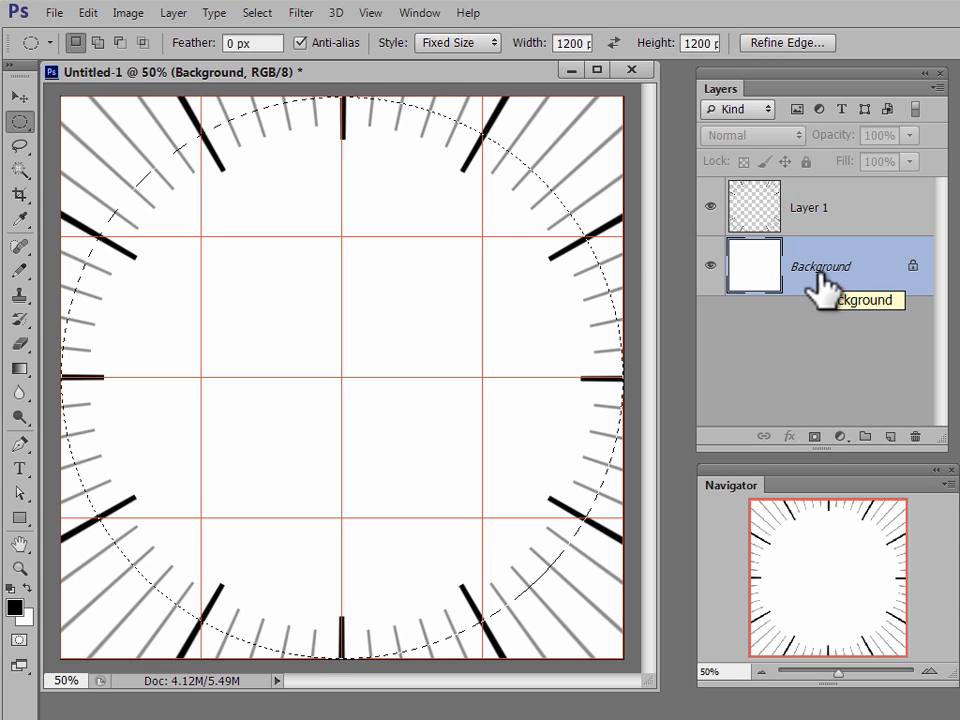
{"action": "left_click", "coordinate": [88, 13]}
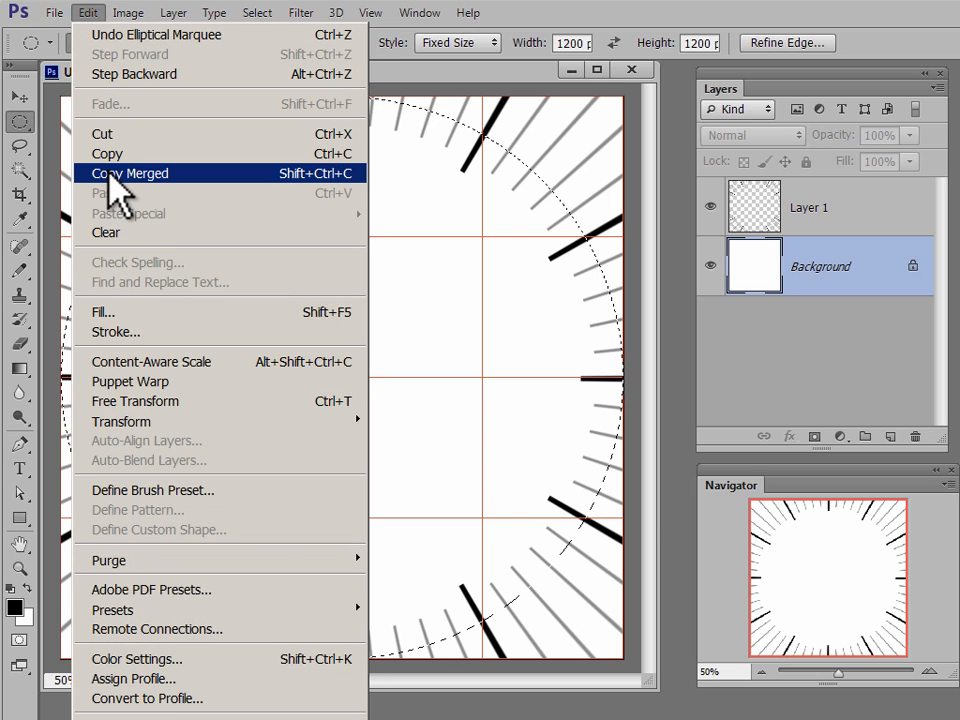
{"action": "left_click", "coordinate": [180, 334]}
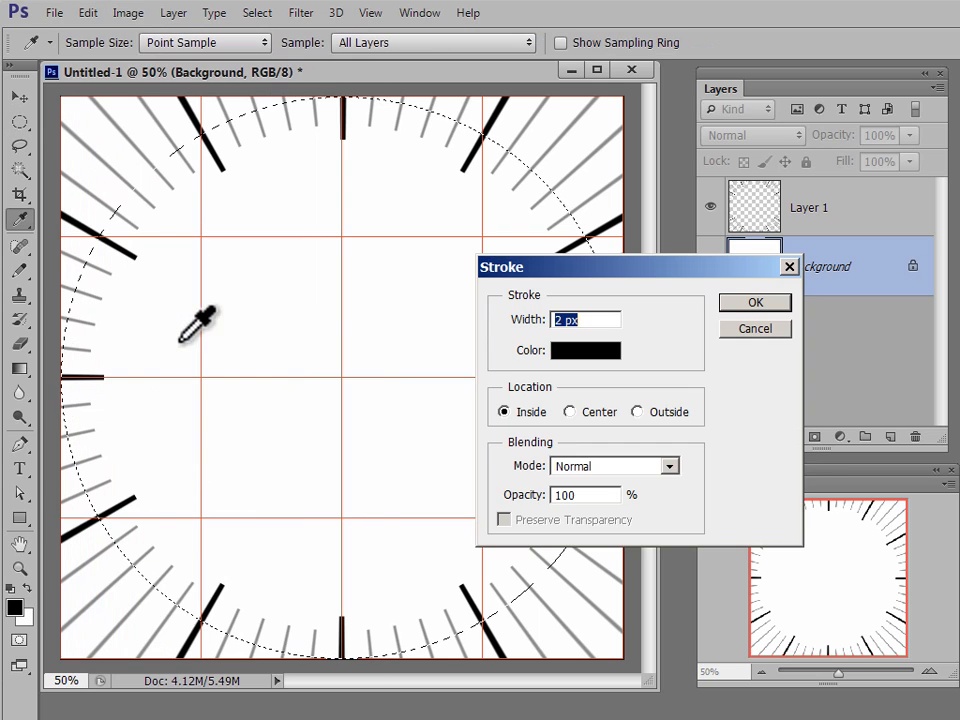
{"action": "left_click", "coordinate": [748, 304]}
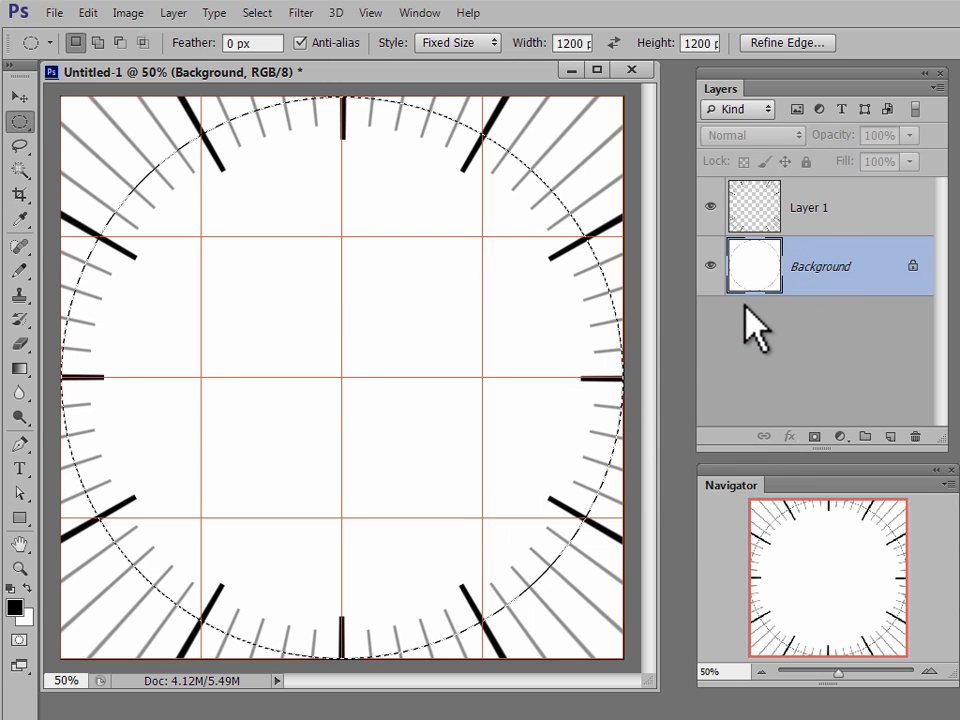
{"action": "left_click", "coordinate": [853, 231]}
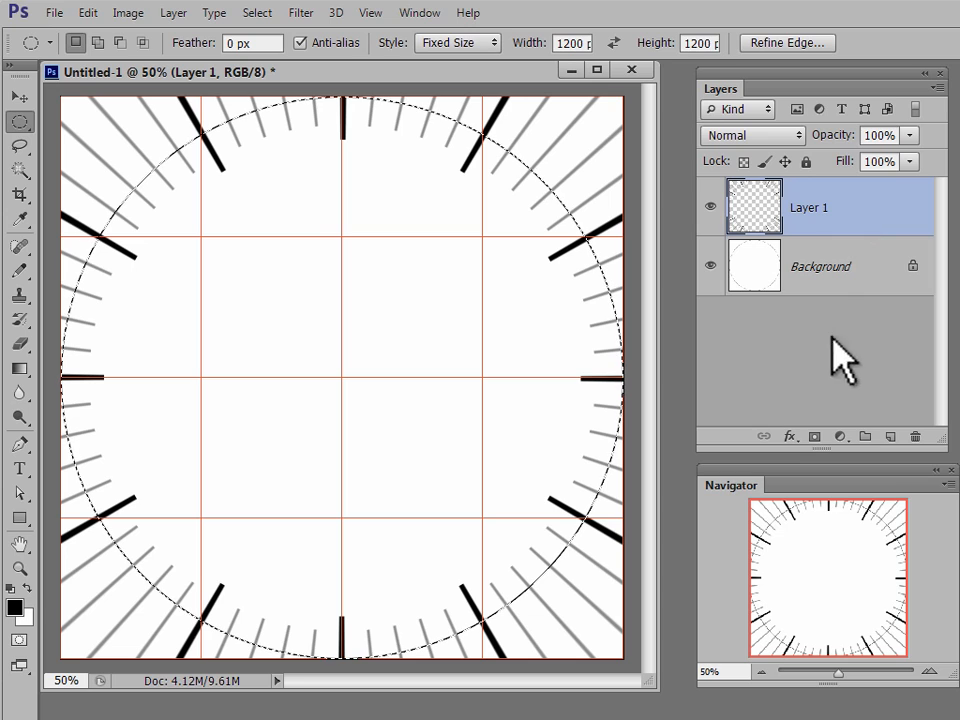
{"action": "left_click", "coordinate": [813, 437]}
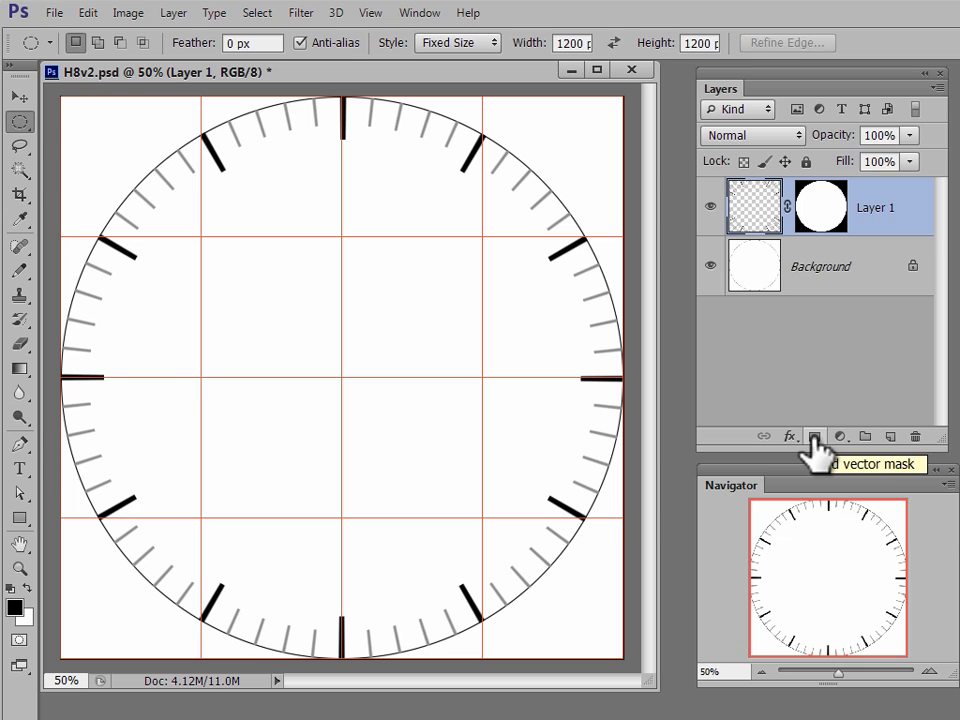
Draw the hour hand as a 24 px dark blue line with an end arrowhead, about 405 x 294 px, through the centre toward 10 o'clock.
{"action": "left_click", "coordinate": [20, 518]}
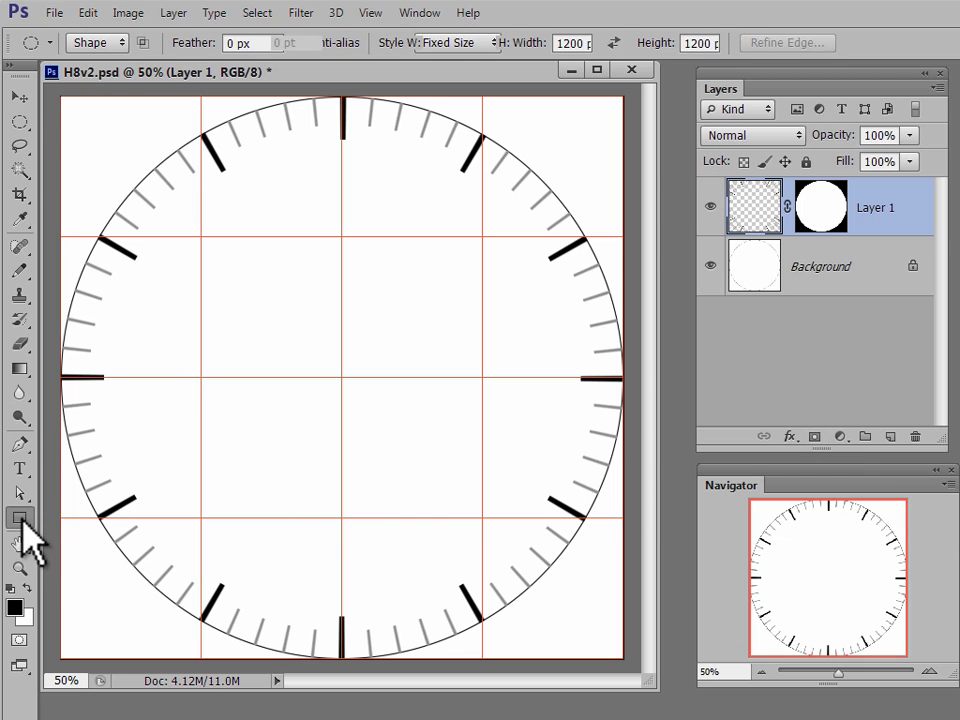
{"action": "left_click_drag", "start_coordinate": [22, 520], "coordinate": [80, 578]}
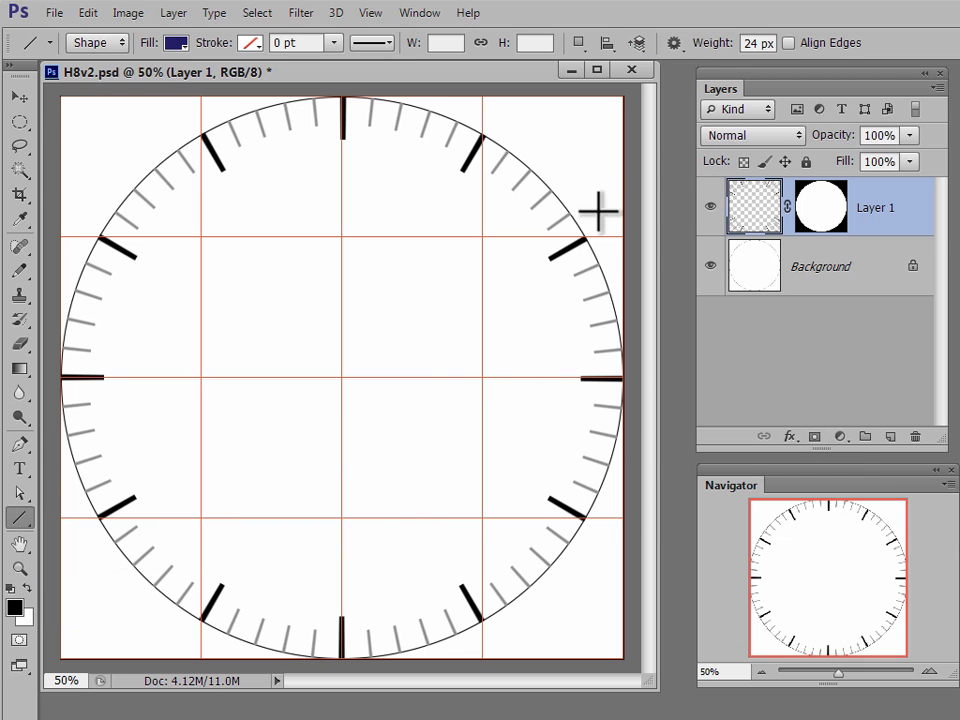
{"action": "left_click", "coordinate": [675, 42]}
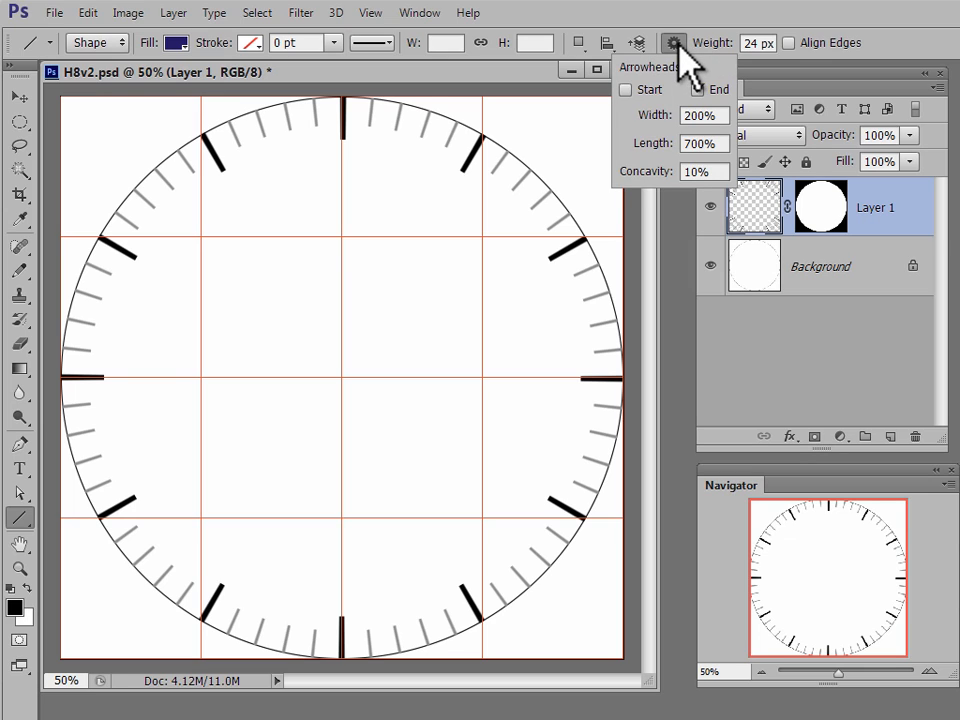
{"action": "left_click", "coordinate": [681, 50]}
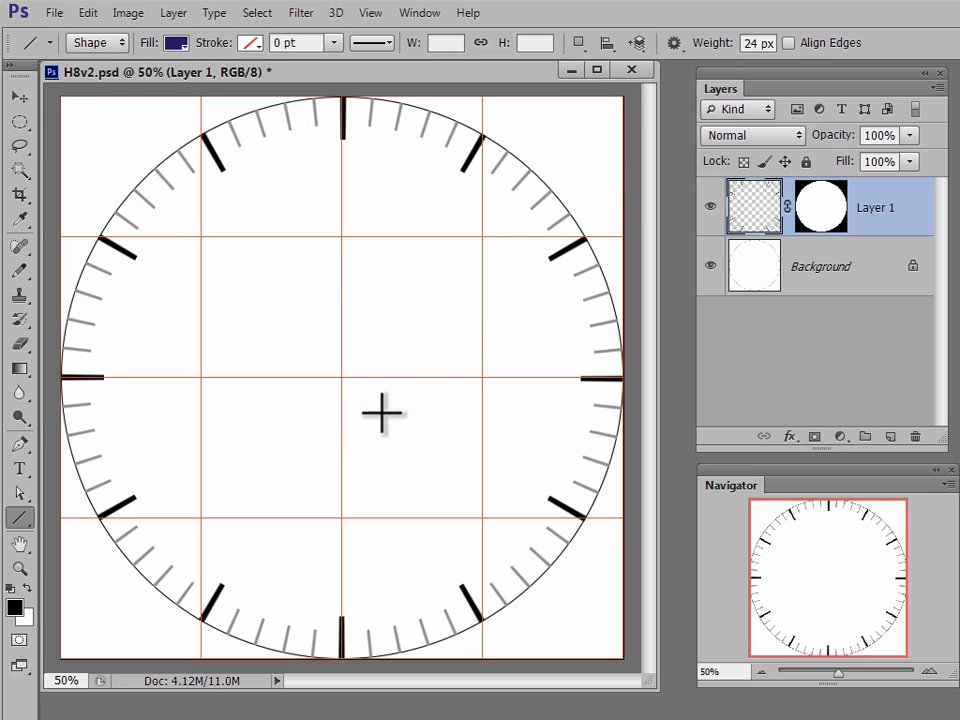
{"action": "left_click_drag", "start_coordinate": [378, 403], "coordinate": [192, 271]}
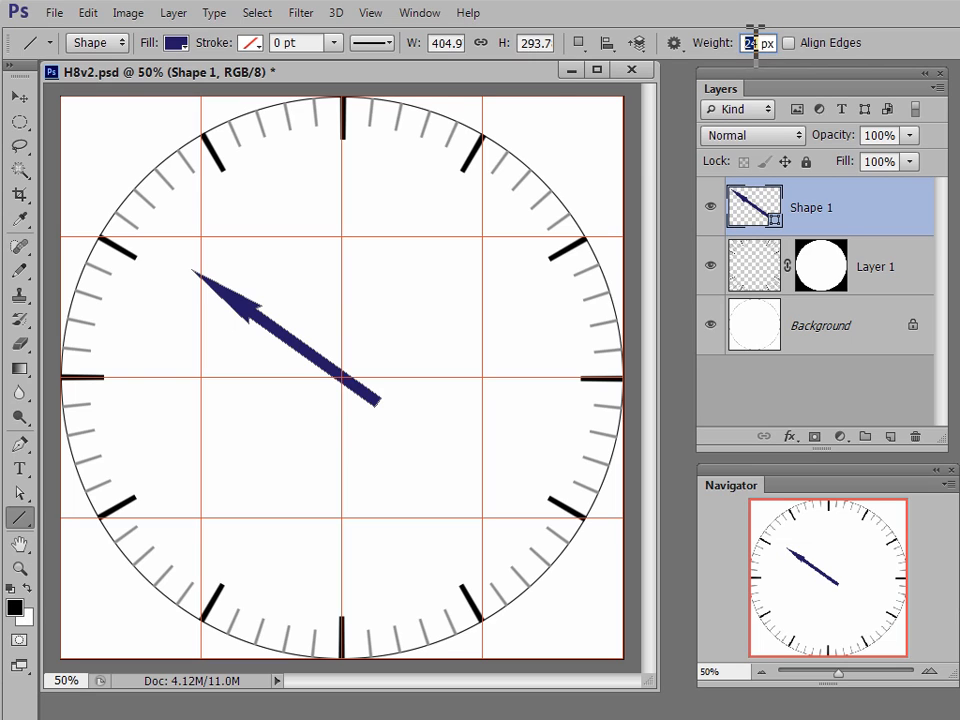
Draw the minute hand as an 18 px dark blue arrow line, about 551 x 379 px, through the centre to just before 2 o'clock.
{"action": "key", "text": "BackSpace"}
{"action": "type", "text": "8"}
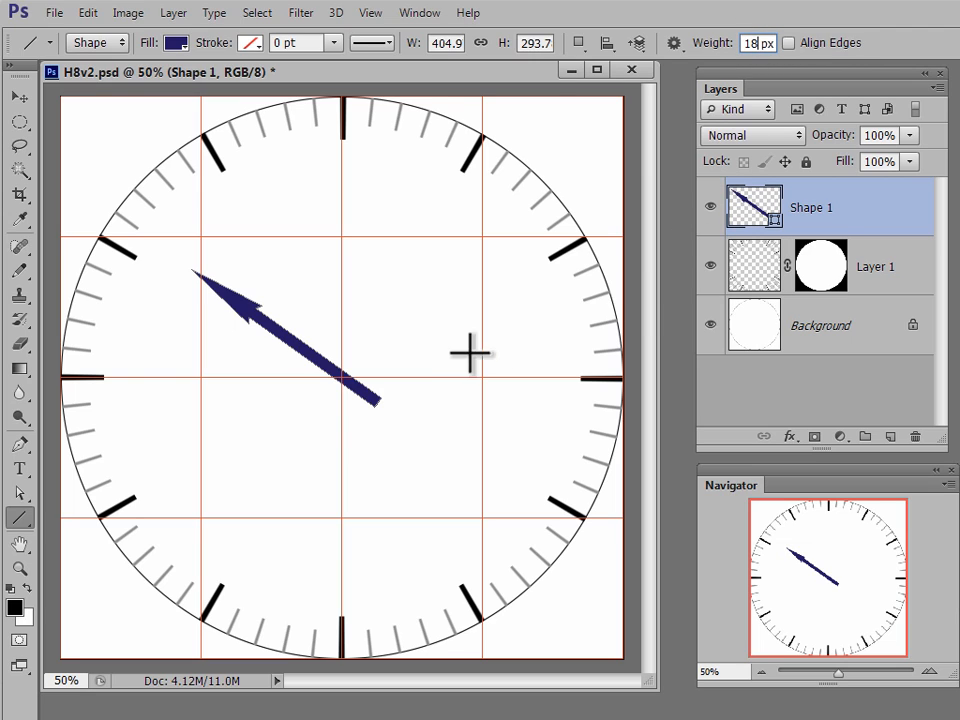
{"action": "left_click_drag", "start_coordinate": [305, 405], "coordinate": [562, 232]}
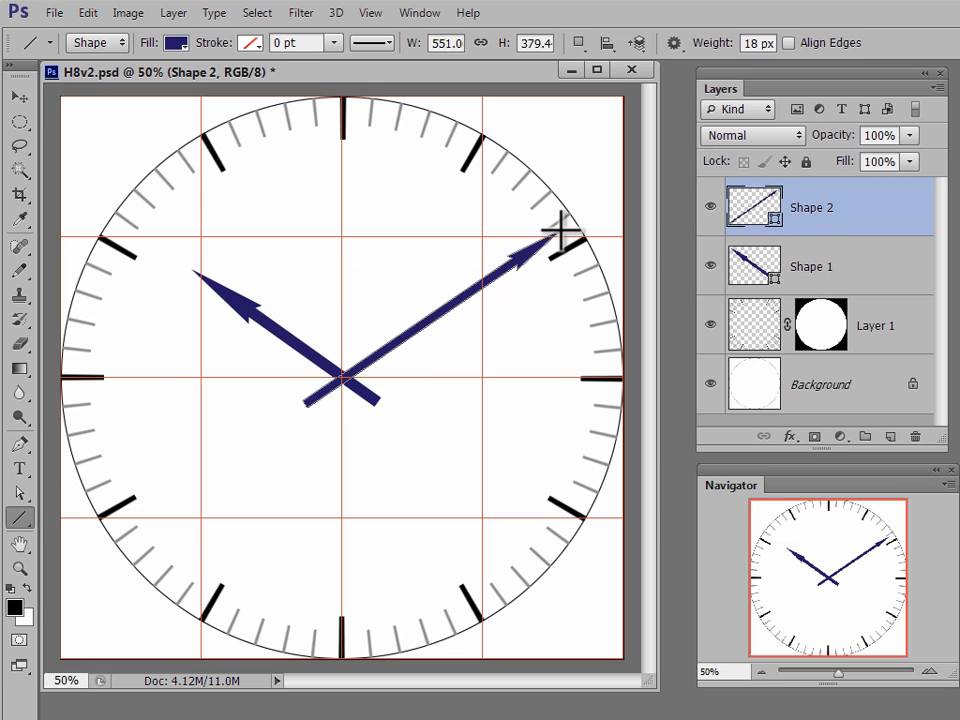
Select the Background layer to deselect the hand shapes, and hide the grid over the clock face.
{"action": "left_click", "coordinate": [816, 400]}
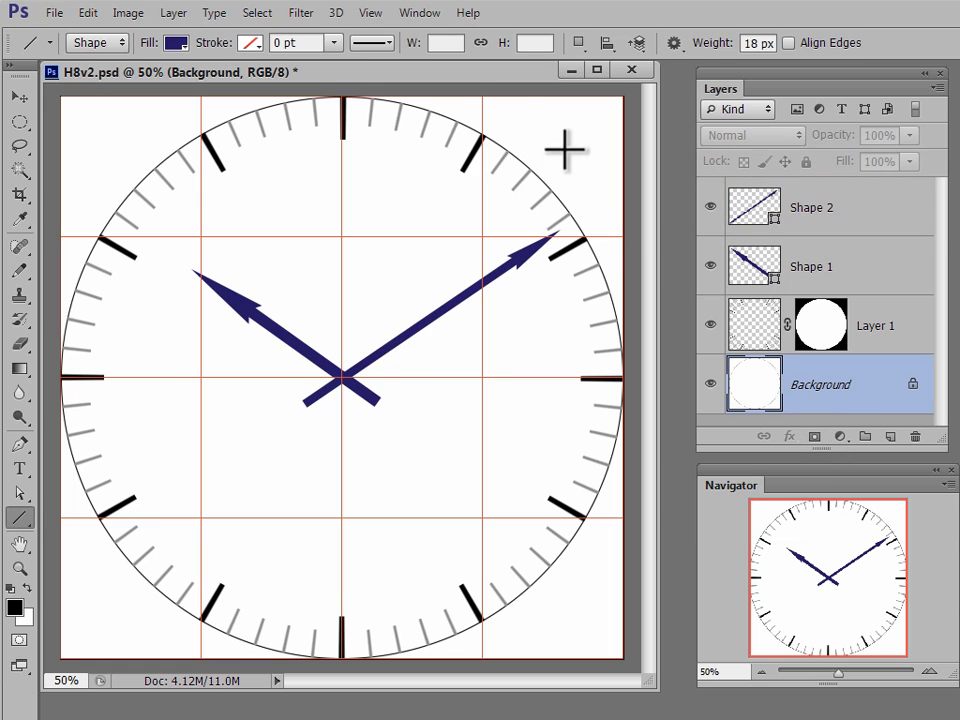
{"action": "left_click", "coordinate": [374, 15]}
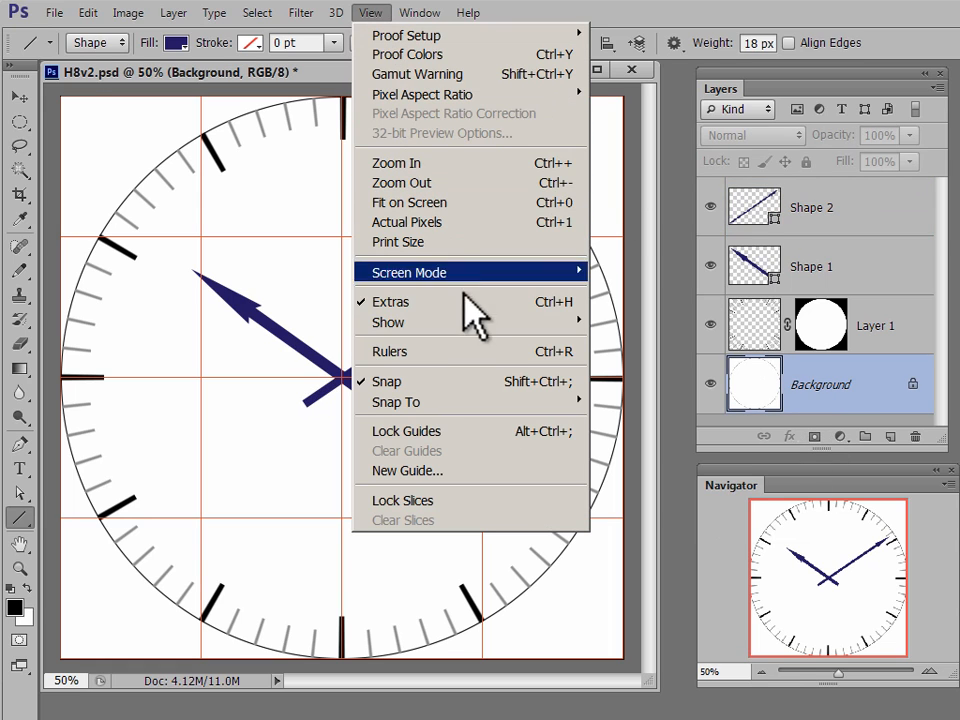
{"action": "mouse_move", "coordinate": [480, 322]}
{"action": "left_click", "coordinate": [668, 377]}
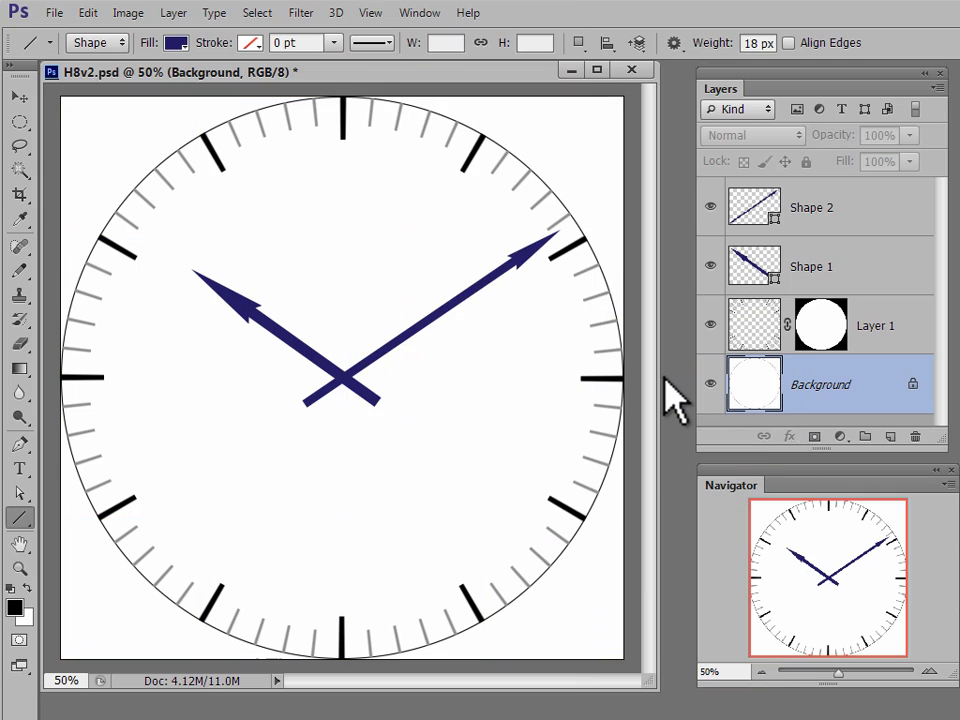